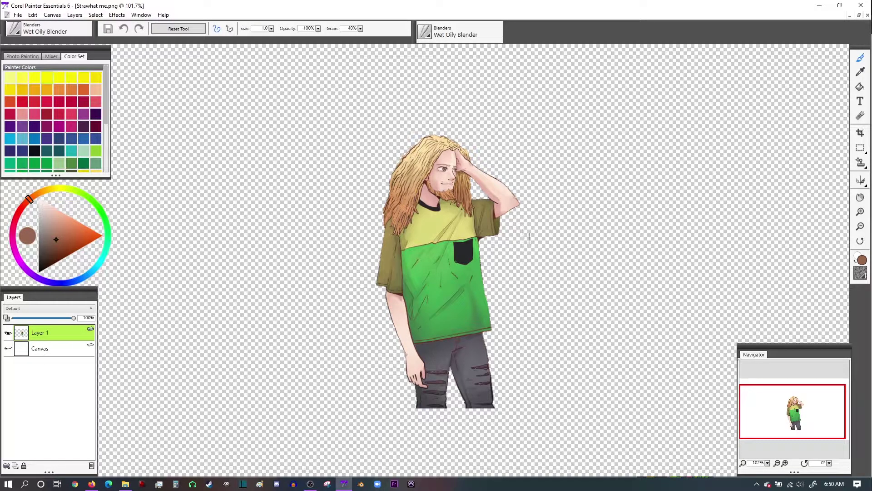
drag(796, 414, 792, 427)
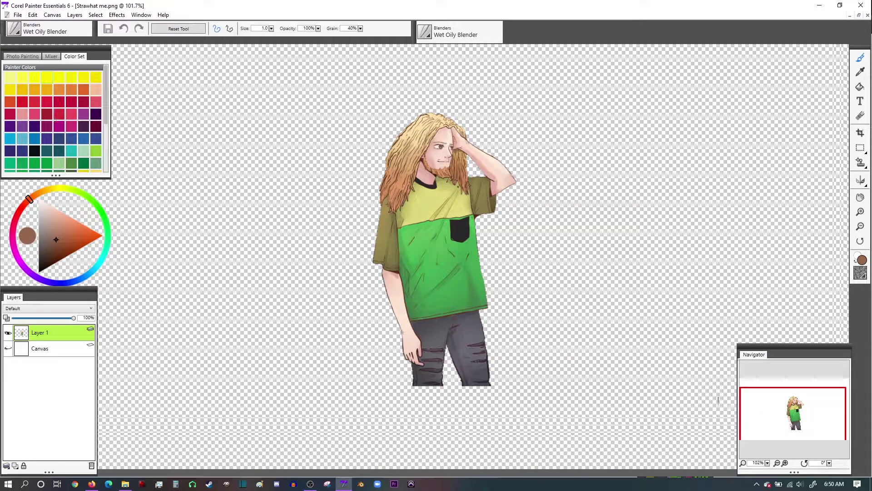
scroll(781, 417, up, 2)
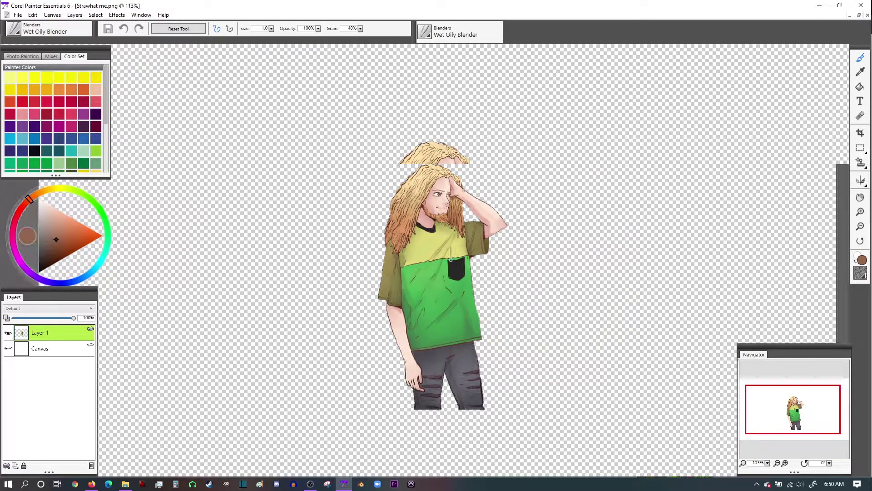
scroll(451, 259, up, 4)
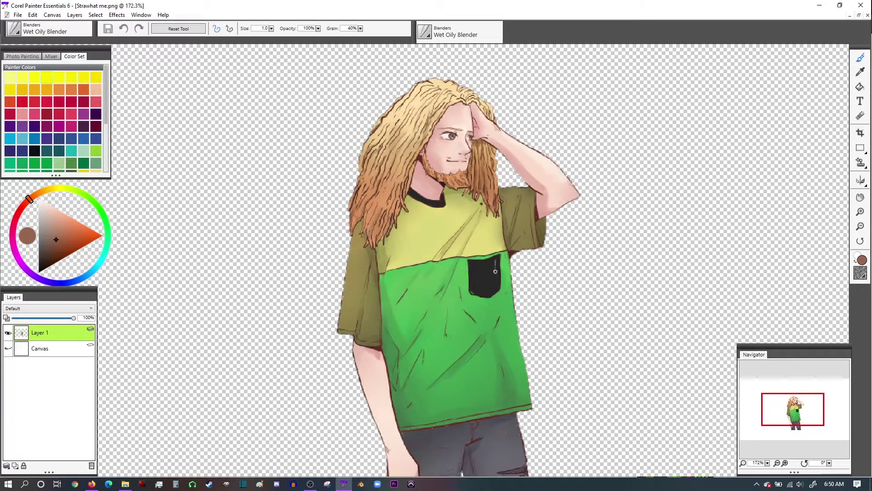
drag(784, 405, 787, 408)
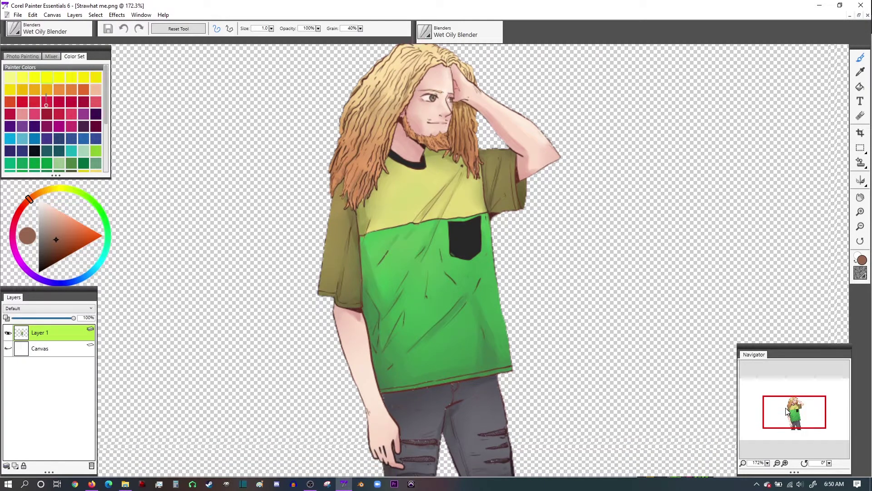
scroll(435, 191, down, 1)
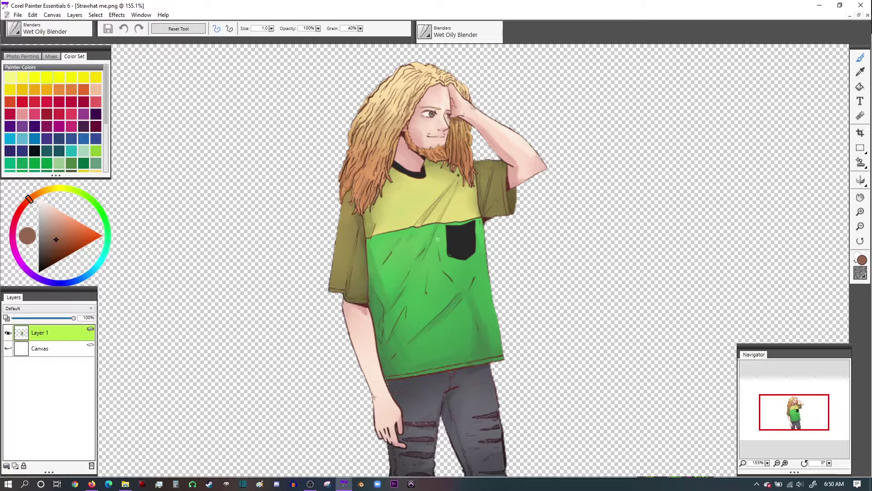
- Open Me as Zoro.png and no background.png from the Me Pics folder in Photos and compare the two portraits
click(124, 484)
double_click(451, 110)
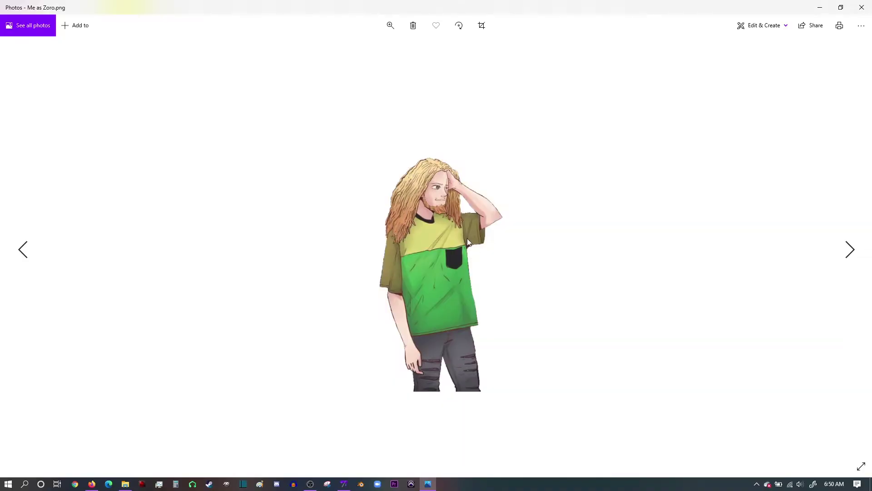
drag(501, 3, 374, 163)
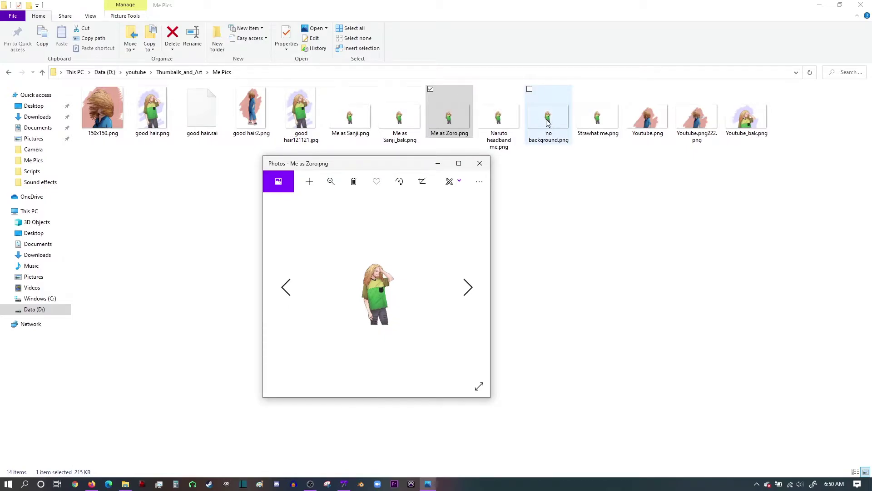
double_click(548, 117)
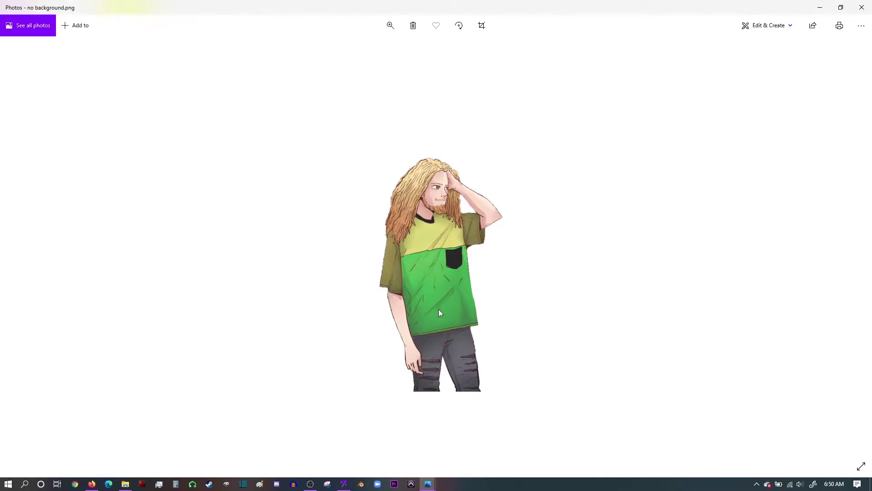
mouse_move(428, 485)
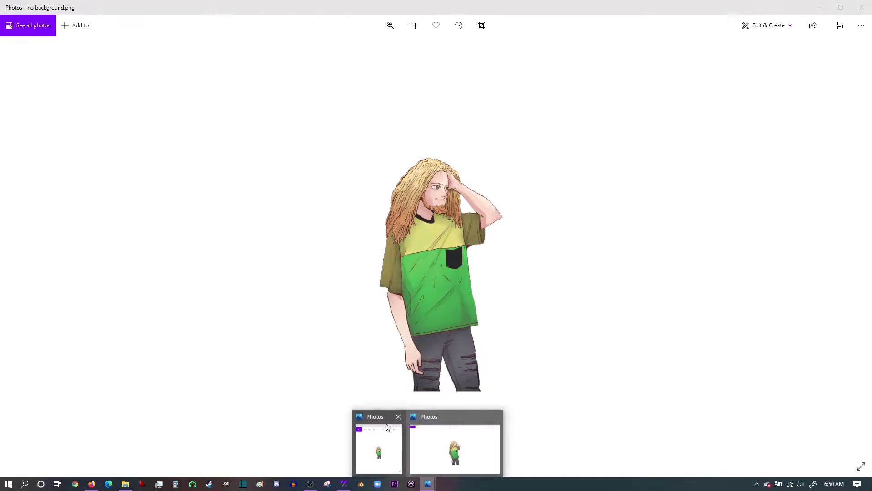
click(367, 430)
click(458, 163)
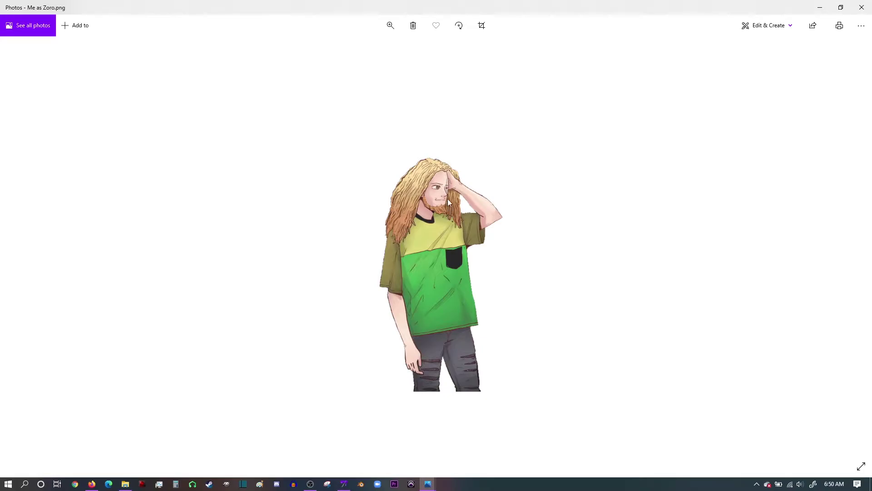
- Switch to Firefox and search Google Images for "zoro" in a new tab
click(92, 483)
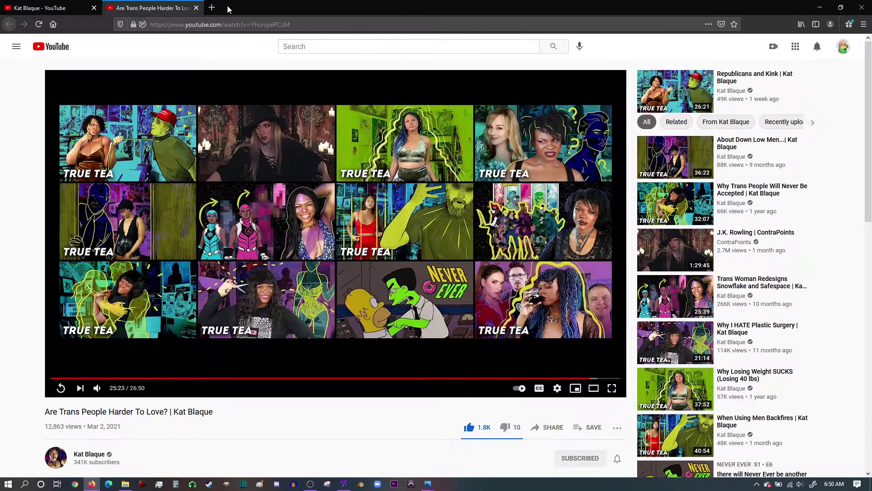
click(212, 8)
text(zoro)
key(Return)
click(171, 7)
drag(120, 462, 54, 447)
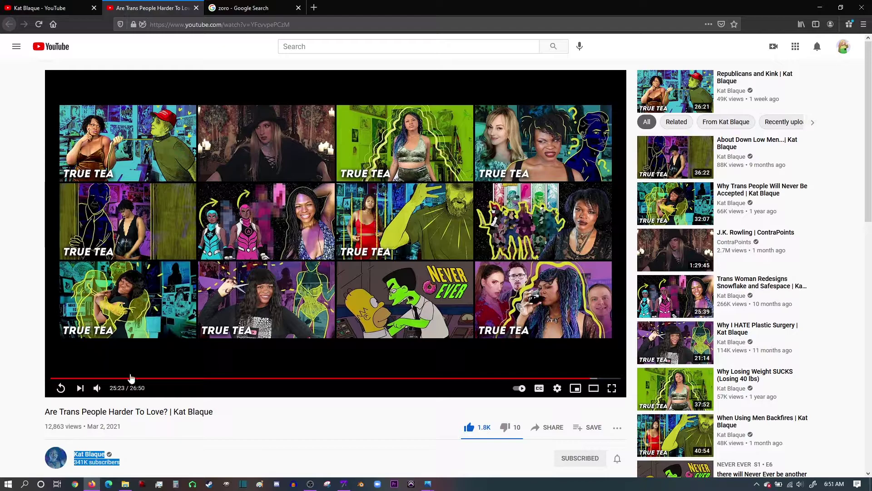
click(251, 4)
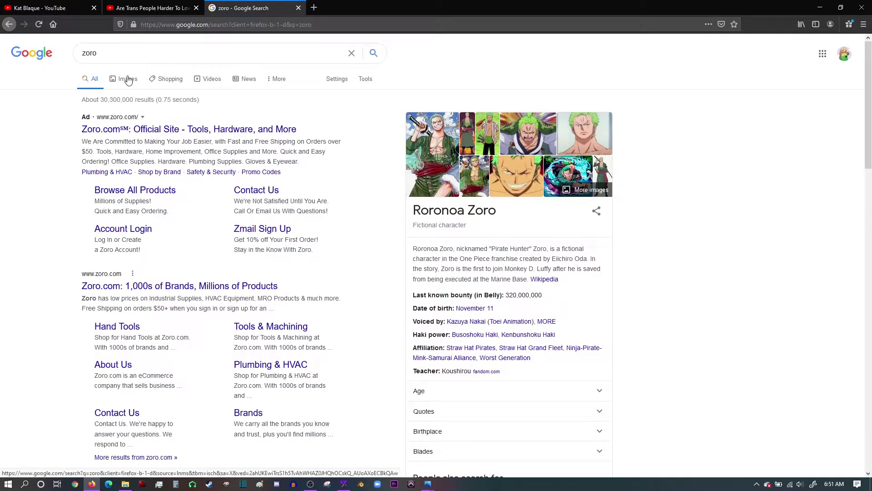
click(133, 78)
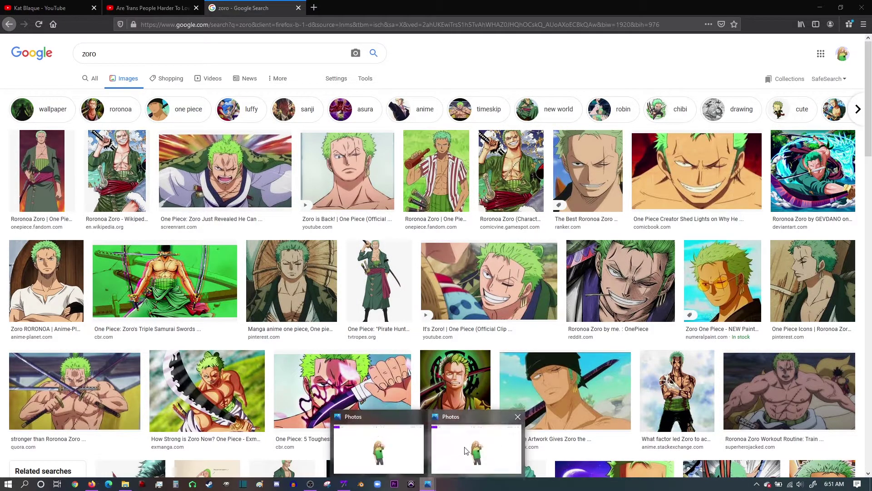
- Switch back to Photos to review Me as Zoro.png, and open Me as Sanji.png from the Me Pics folder
click(465, 447)
mouse_move(428, 483)
click(368, 448)
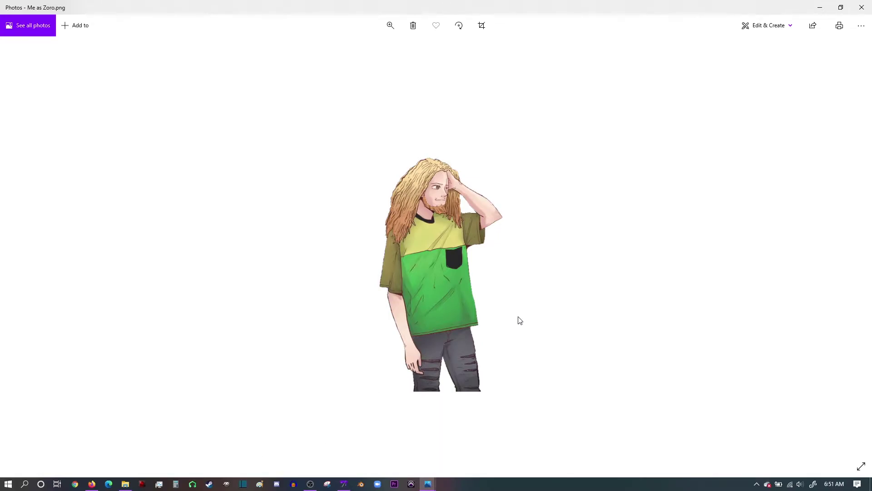
click(427, 483)
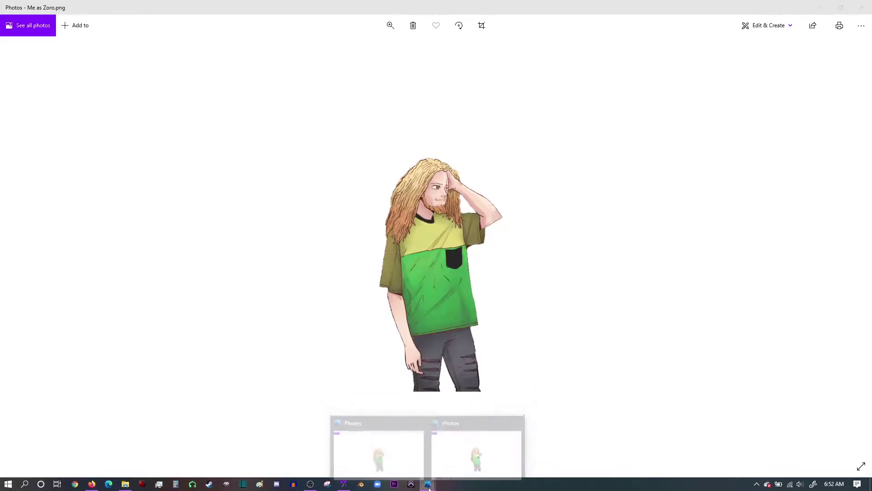
click(125, 484)
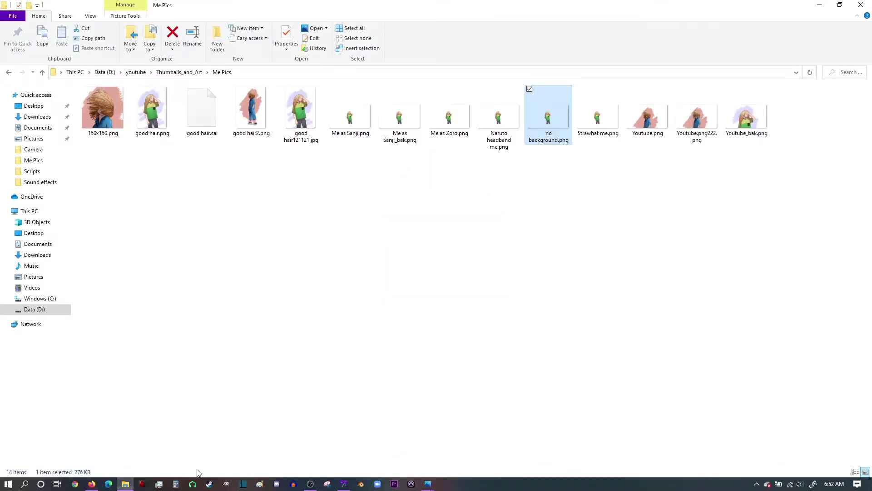
double_click(350, 116)
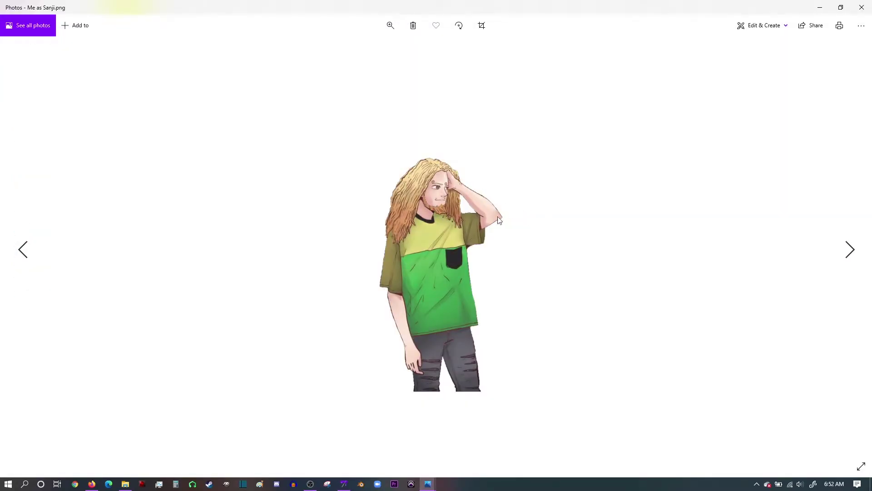
- In Firefox, narrow the Zoro image results to Sanji and open the preview of "Zoro and Sanji's First Fight Ever"
click(92, 483)
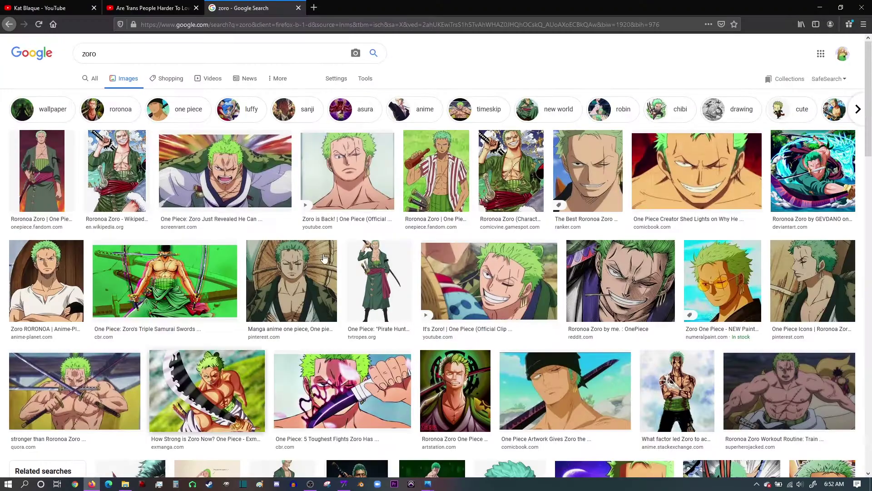
click(293, 108)
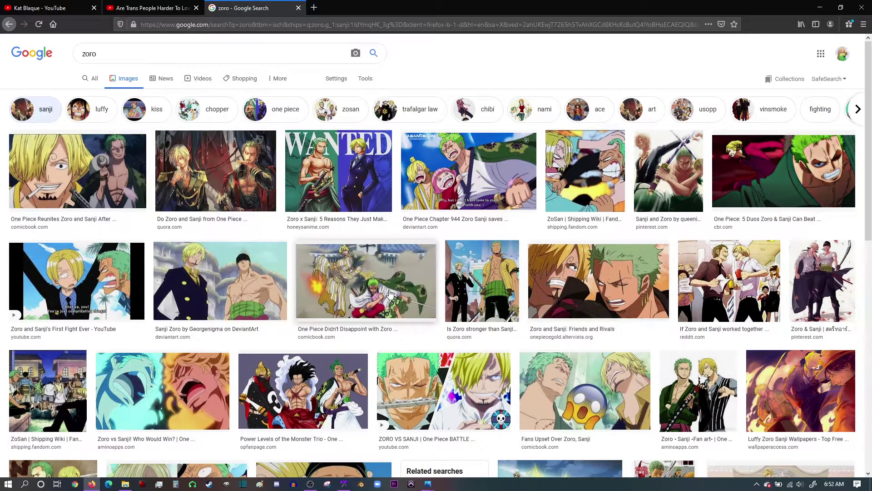
click(62, 277)
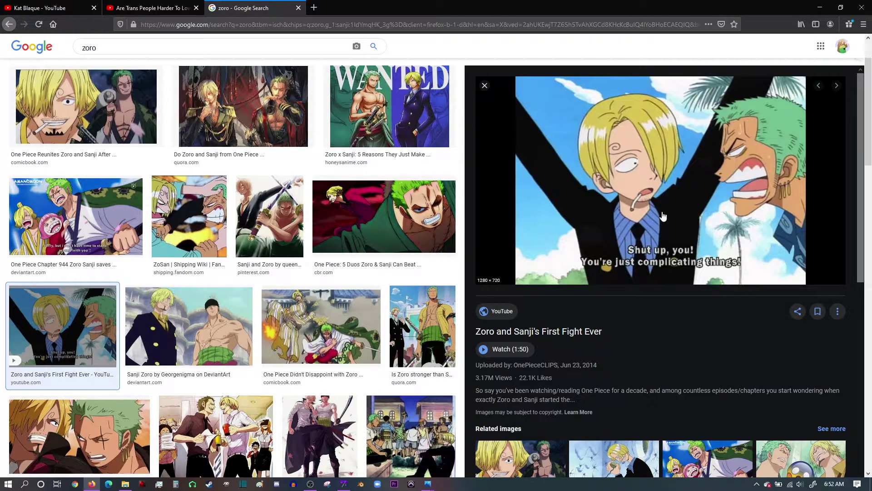
- Return to Photos and view Me as Sanji.png among the open pictures
mouse_move(464, 450)
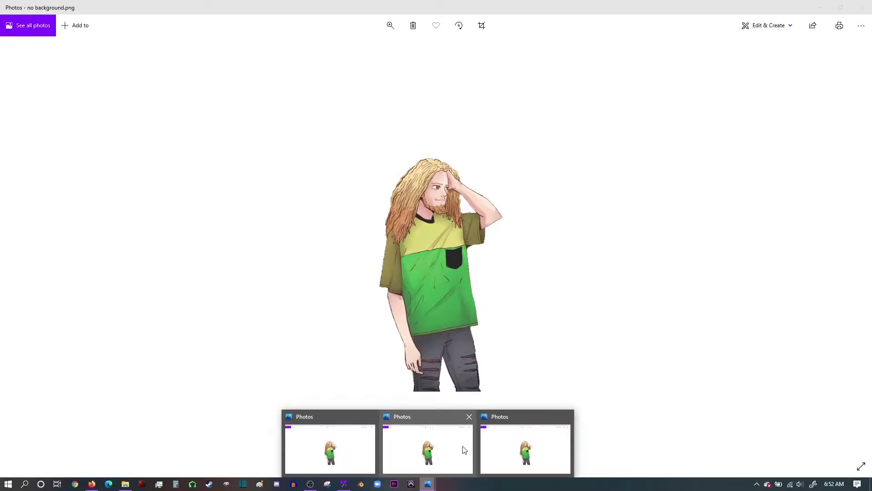
mouse_move(514, 444)
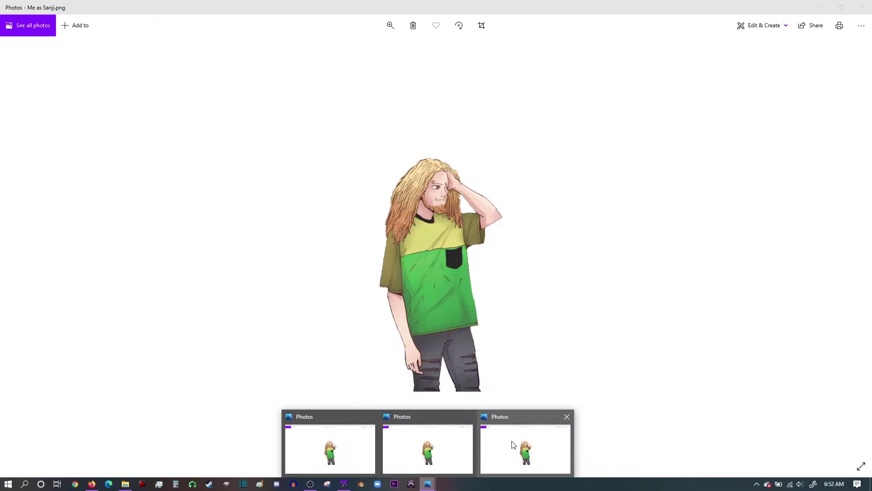
click(513, 445)
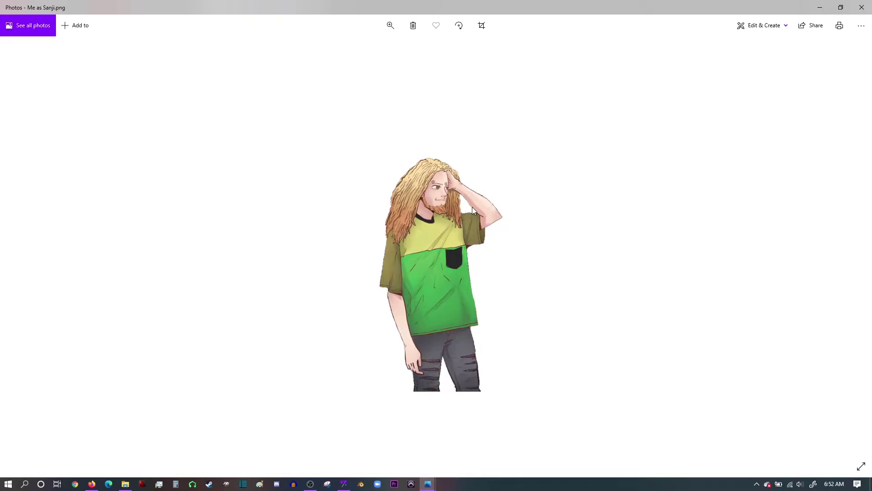
- Switch to Corel Painter Essentials and examine the curled eyebrows on the face in Me as Sanji.png
click(344, 483)
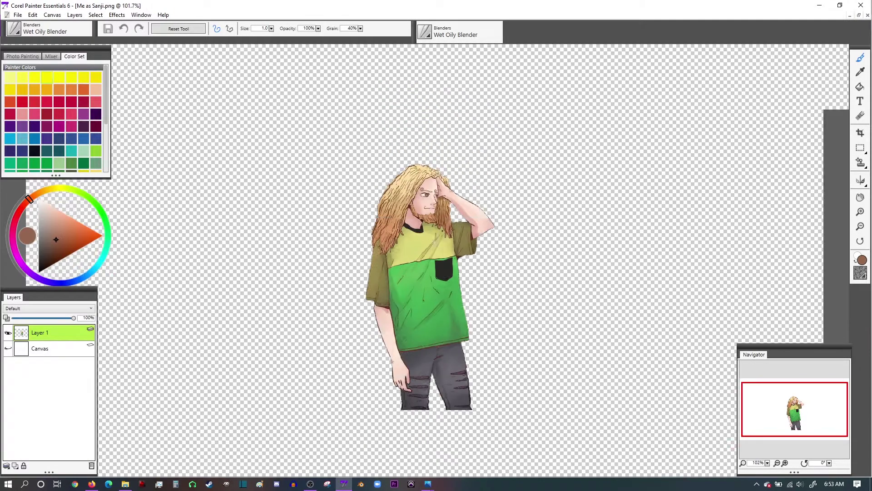
scroll(480, 261, up, 5)
scroll(442, 238, down, 7)
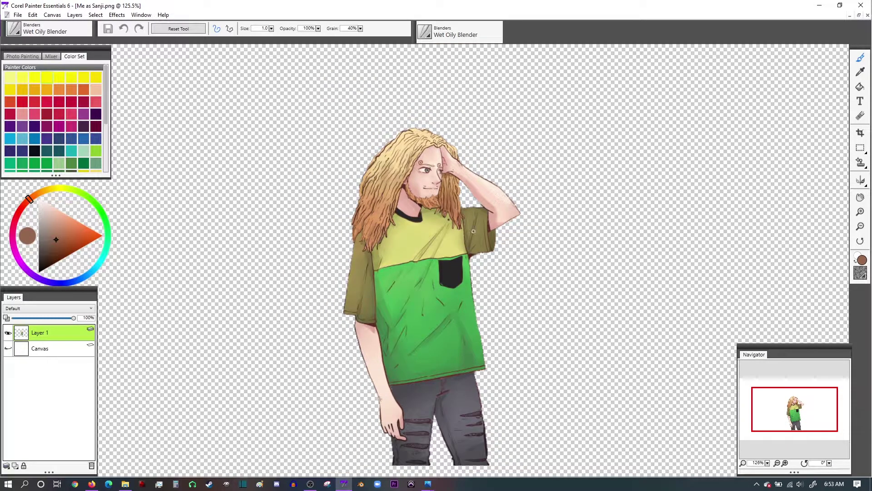
scroll(432, 296, down, 1)
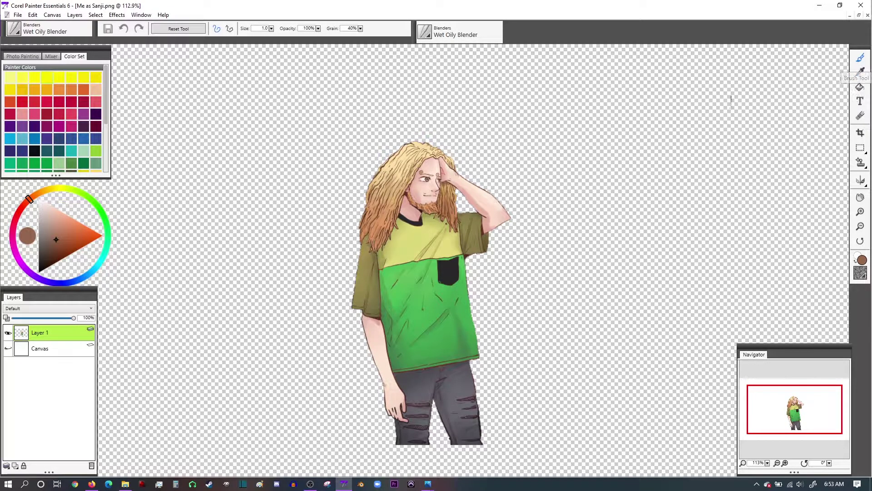
scroll(424, 255, up, 5)
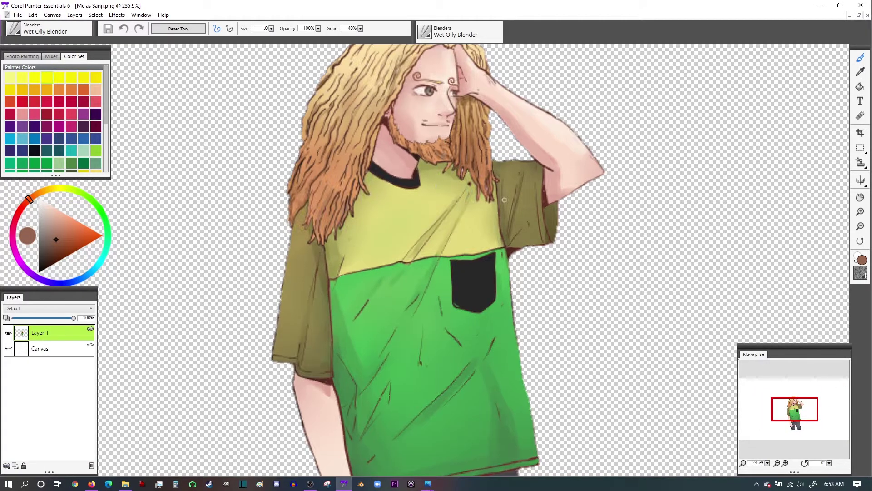
drag(774, 402, 786, 395)
scroll(786, 394, down, 2)
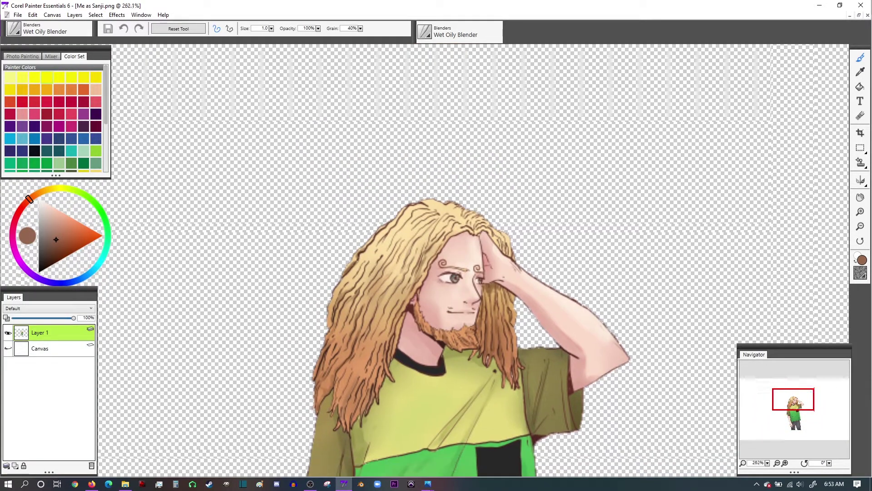
scroll(786, 394, up, 5)
scroll(786, 394, down, 1)
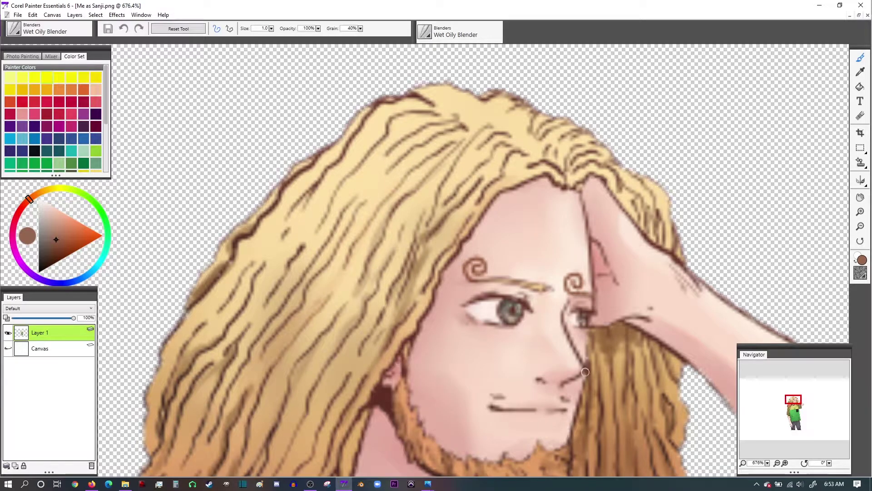
drag(797, 407, 796, 403)
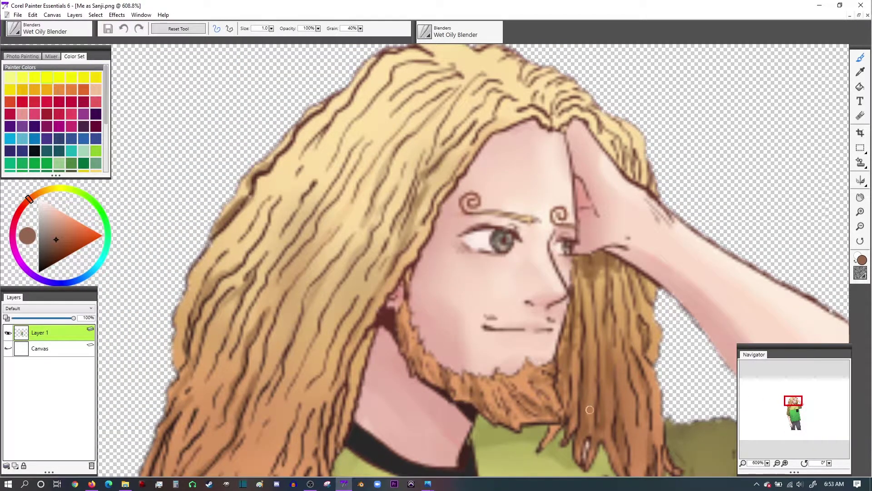
scroll(537, 278, down, 10)
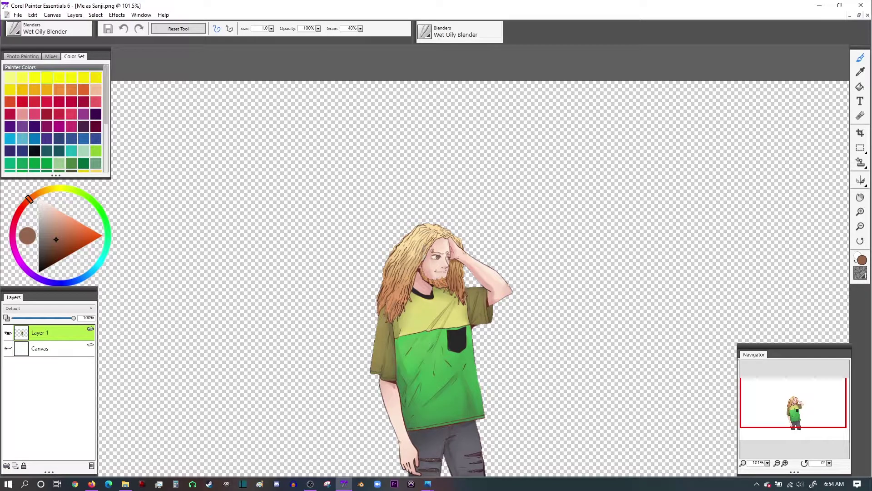
scroll(495, 248, up, 8)
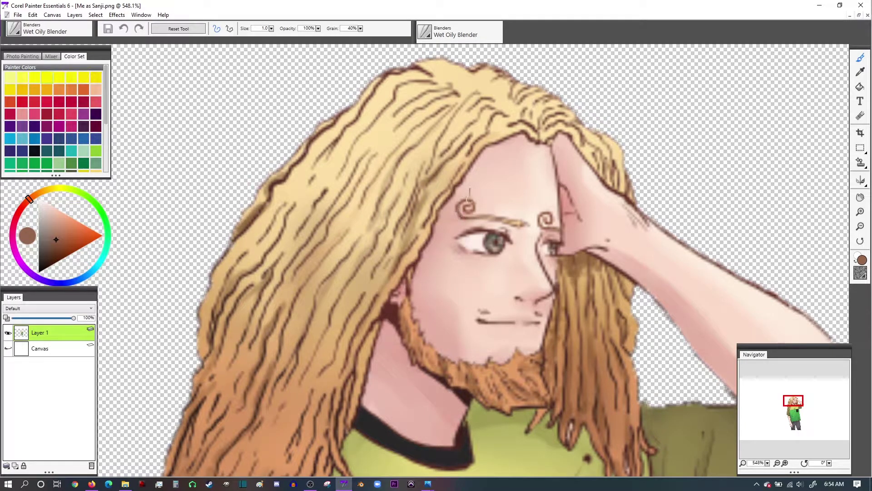
drag(469, 200, 468, 204)
drag(552, 207, 545, 209)
drag(792, 399, 793, 402)
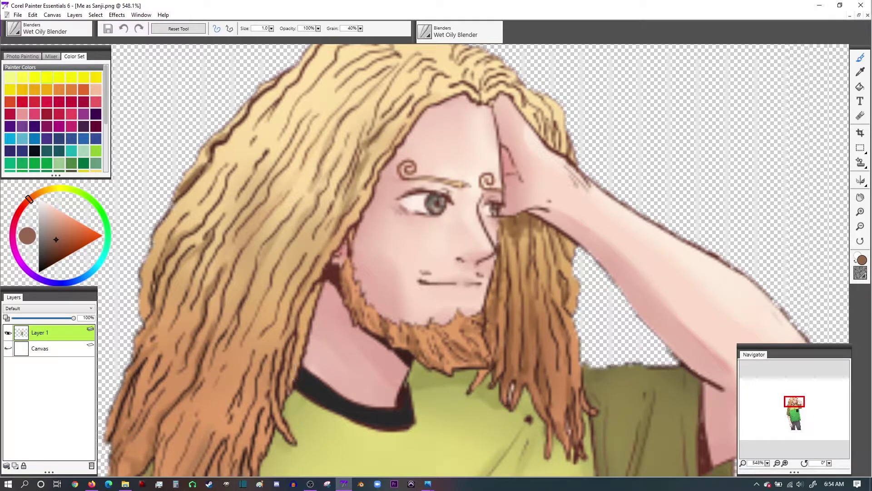
- Sample the dark brown line colour from the corner of the mouth as the current painting colour
click(860, 71)
scroll(427, 275, up, 3)
scroll(429, 276, up, 3)
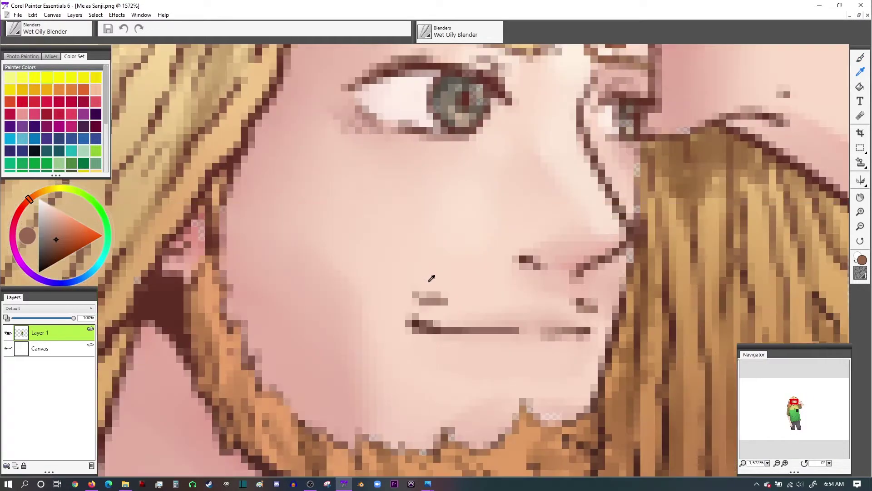
drag(797, 402, 797, 404)
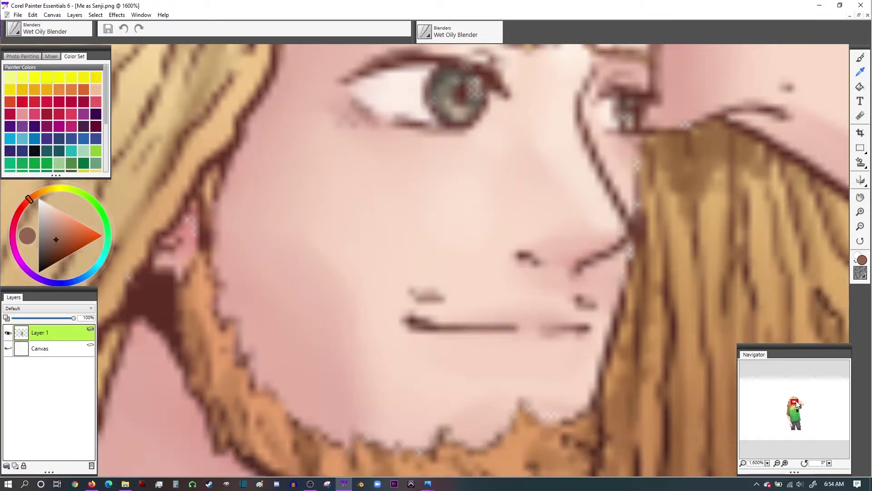
alt+click(448, 325)
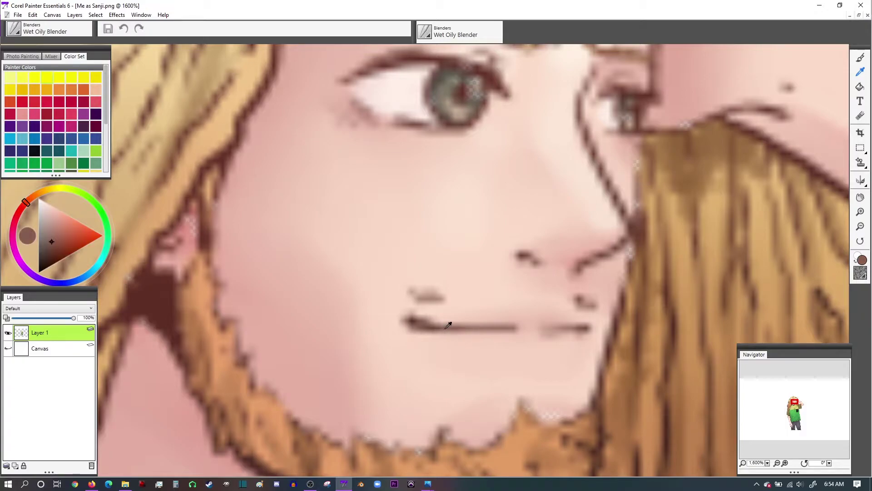
alt+click(416, 316)
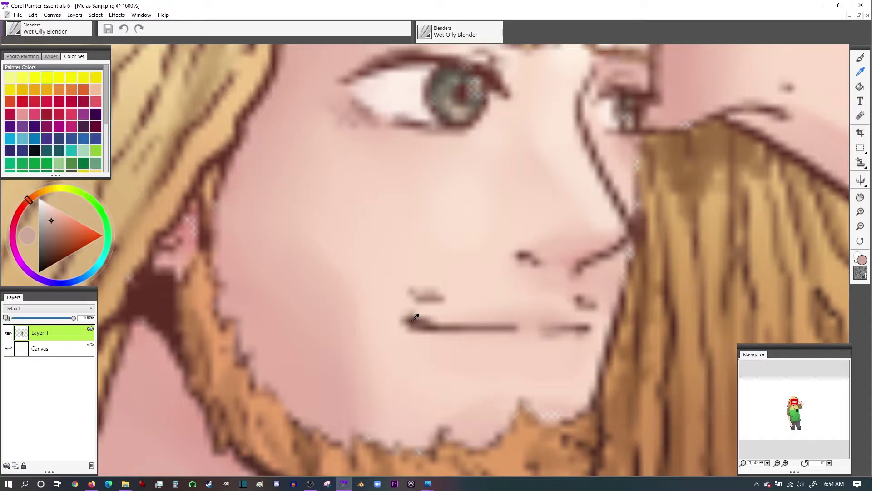
alt+click(415, 317)
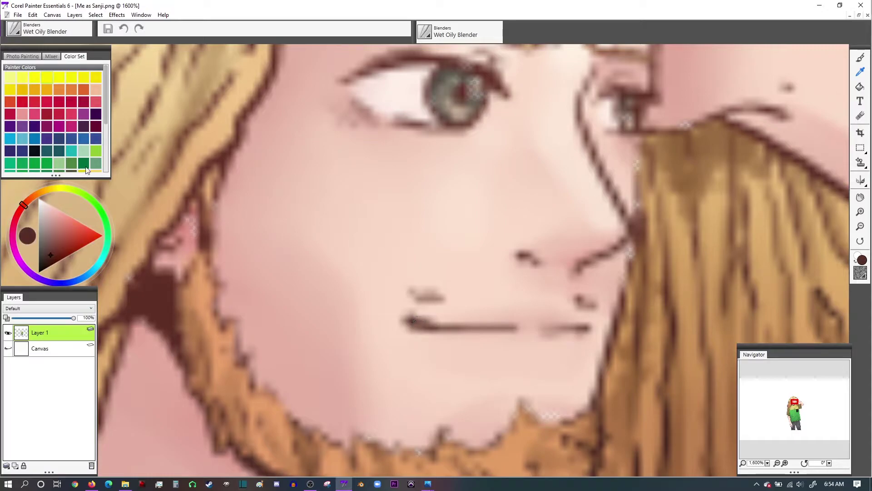
- Select the Mechanical Pencil from Pencils, Pens & Markers with straight-line strokes and start a cigarette mark on the mouth line
click(14, 30)
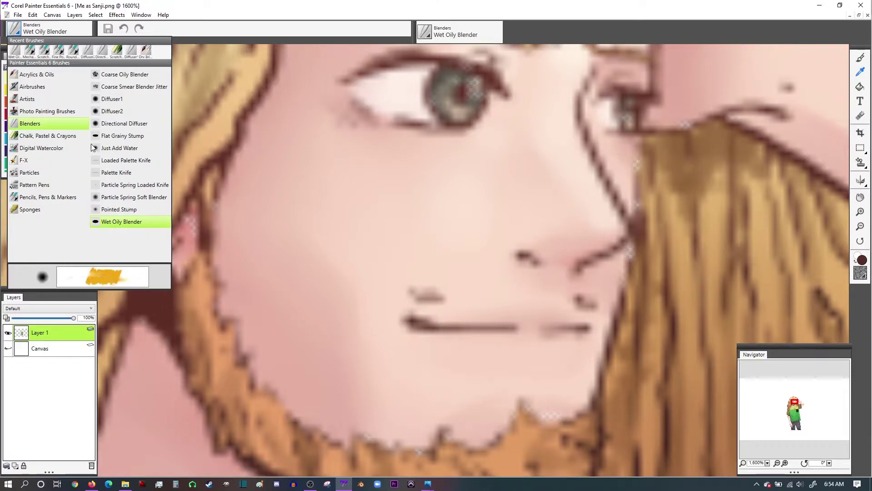
click(48, 197)
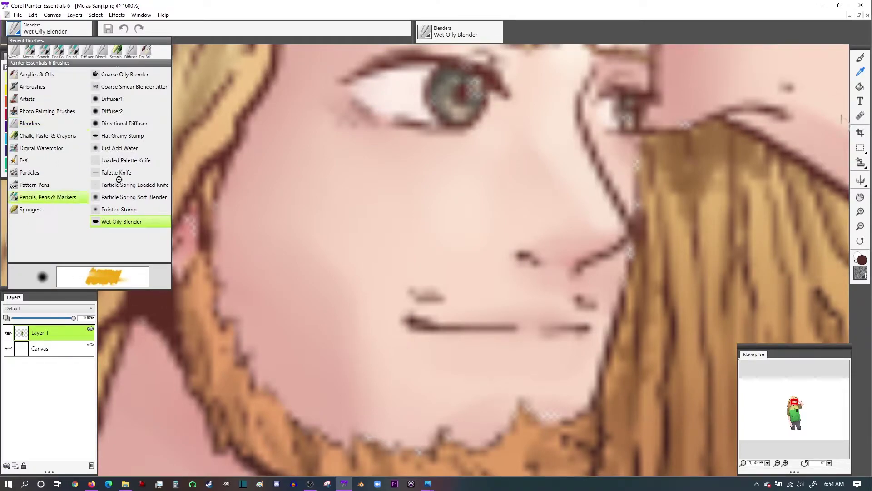
click(131, 173)
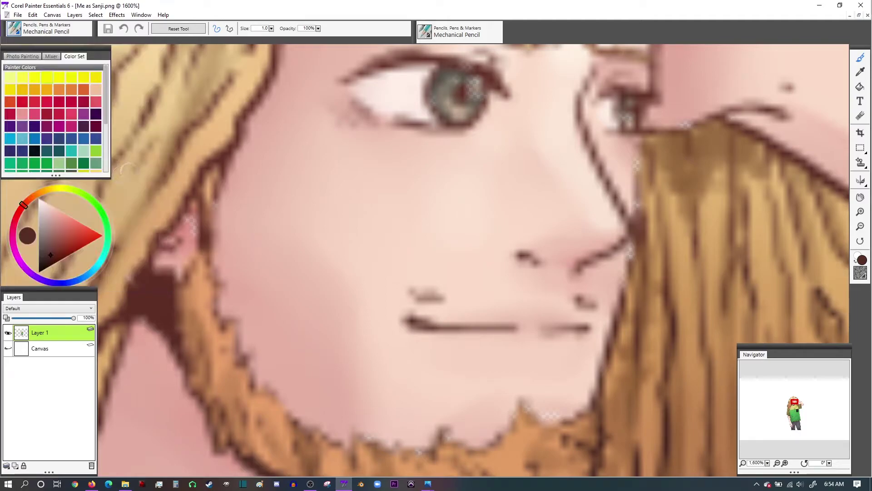
click(272, 28)
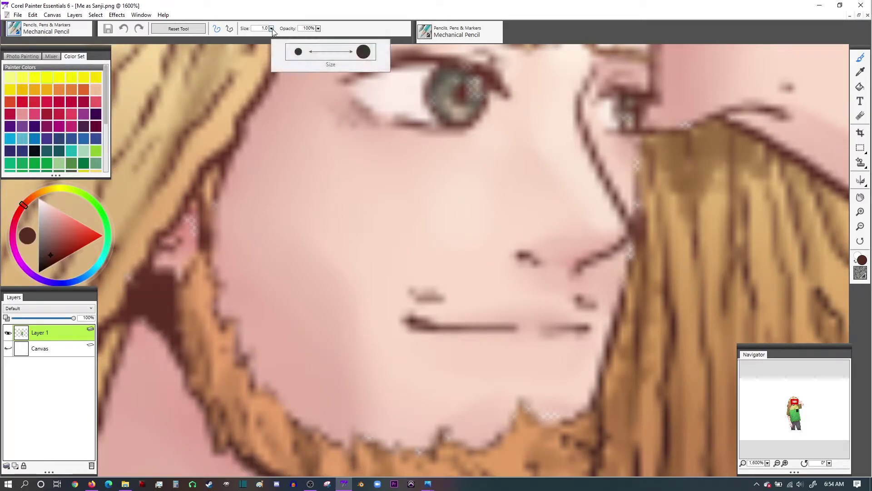
click(229, 29)
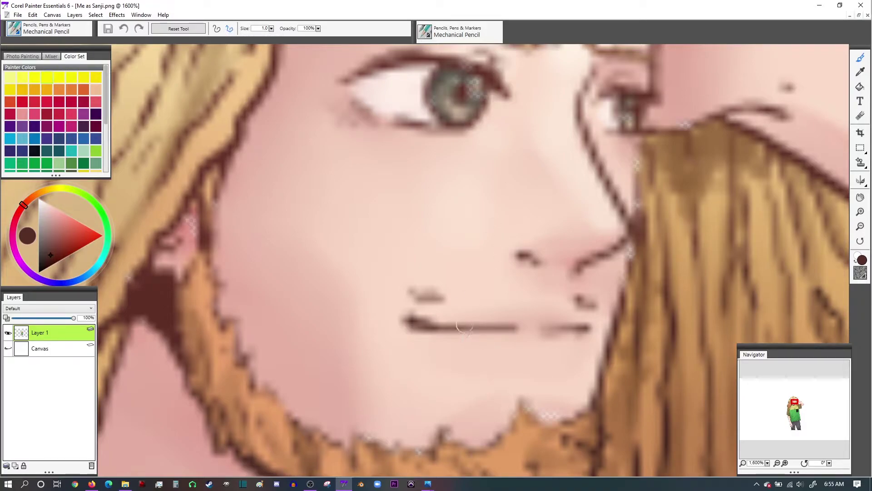
click(475, 332)
scroll(474, 333, down, 5)
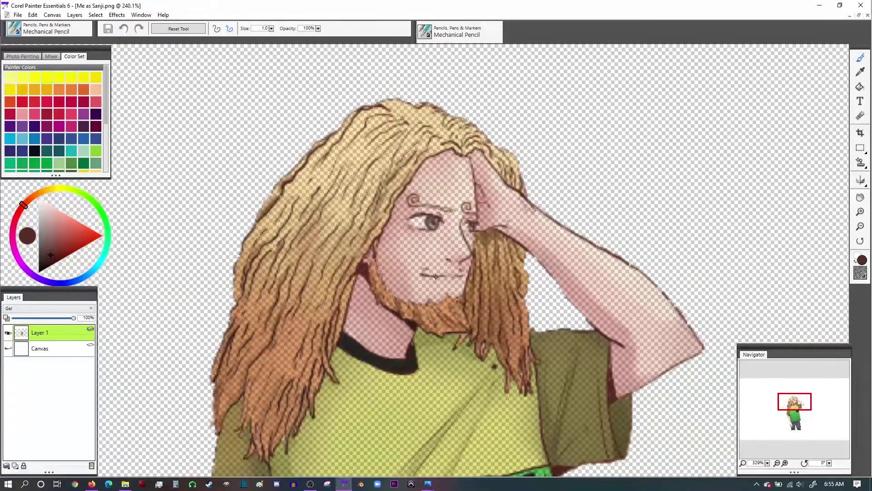
- Switch to Firefox to check Sanji's cigarette in the "Zoro and Sanji's First Fight Ever" image, and return to Corel Painter Essentials
key(alt+Tab)
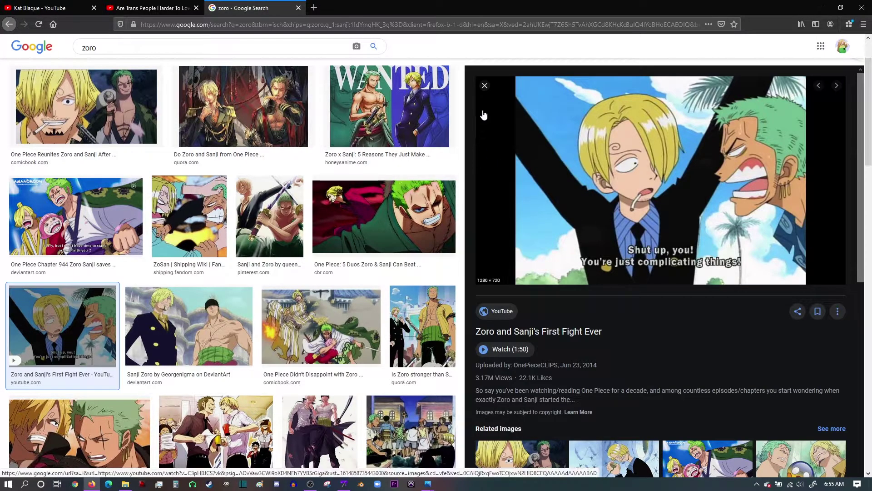
click(484, 85)
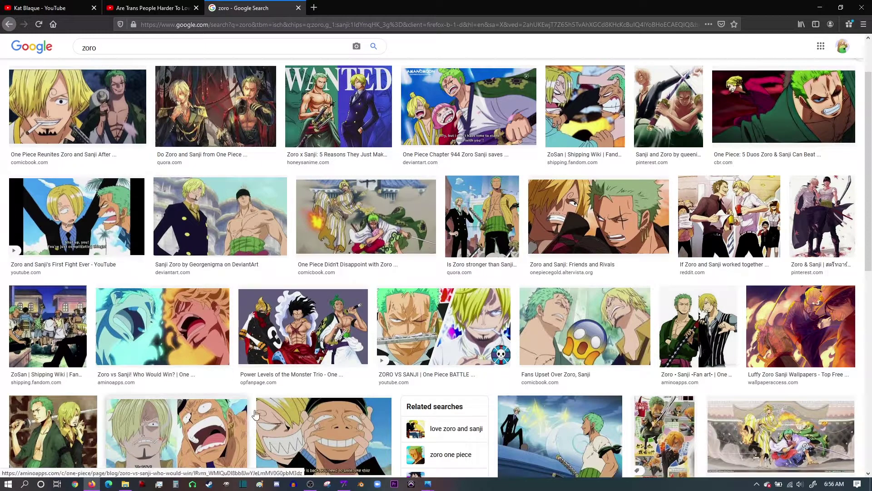
click(344, 484)
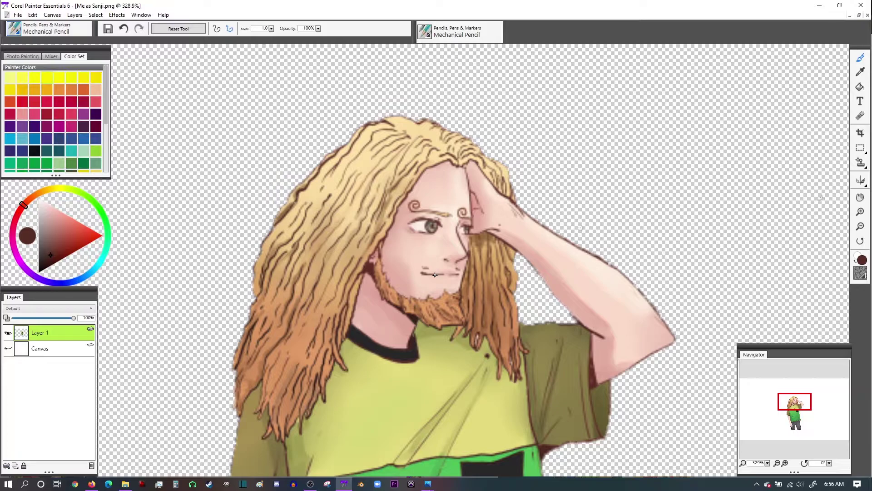
click(92, 485)
click(58, 221)
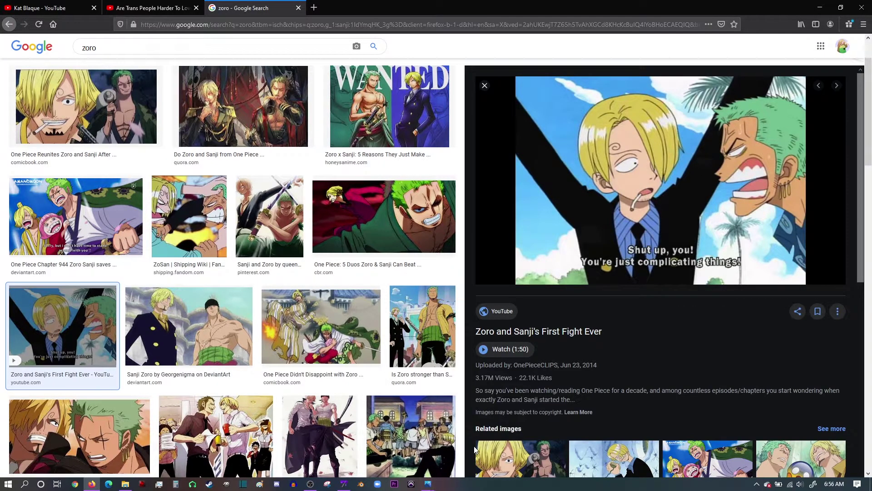
mouse_move(427, 483)
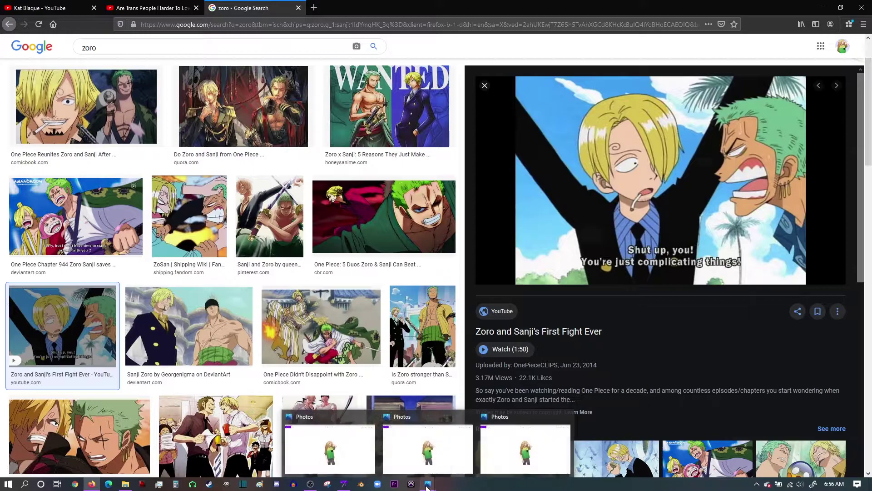
click(344, 484)
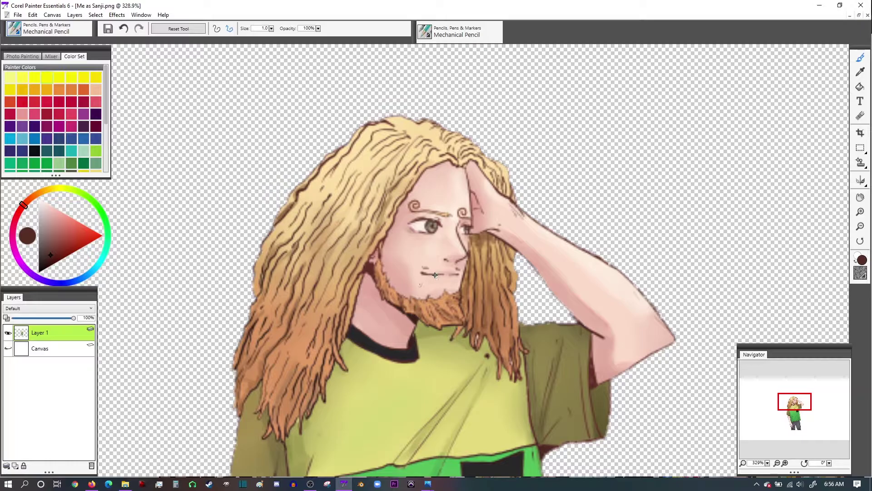
- Draw a short cigarette outline slanting down from the mouth with straight dark brown strokes
scroll(434, 274, up, 2)
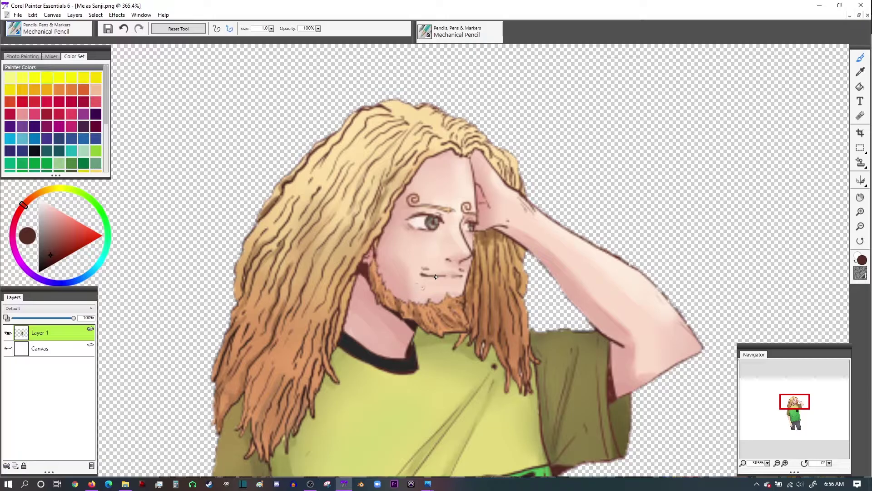
drag(436, 277, 429, 290)
drag(429, 286, 425, 290)
key(ctrl+minus)
- Change the compositing method of Layer 1 from Gel to Default
click(41, 309)
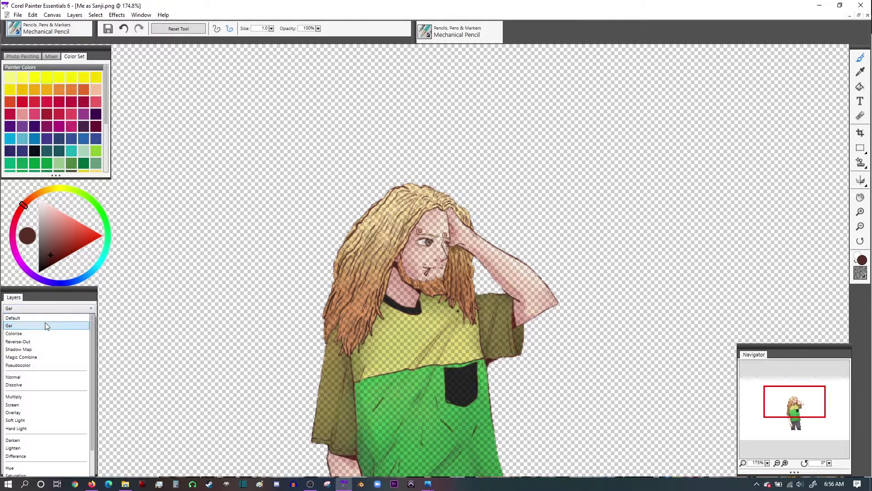
click(18, 317)
key(ctrl+plus)
key(ctrl+plus)
key(ctrl+plus)
key(ctrl+plus)
key(ctrl+plus)
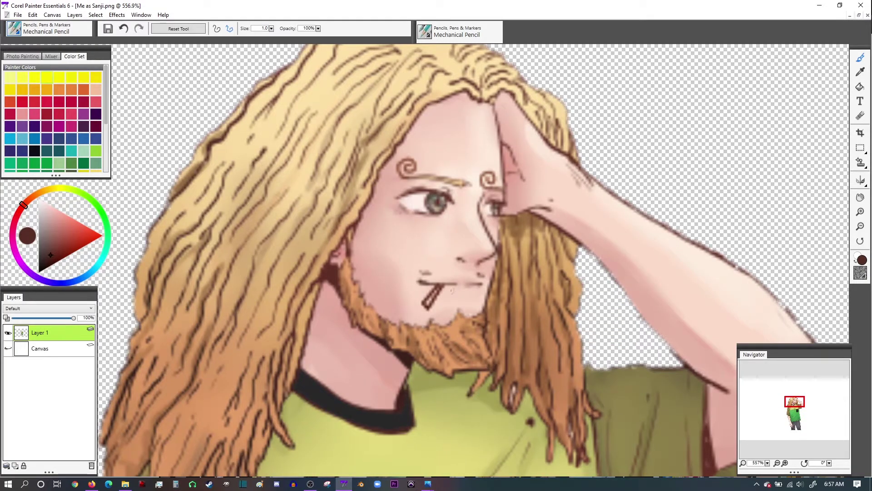
key(ctrl+plus)
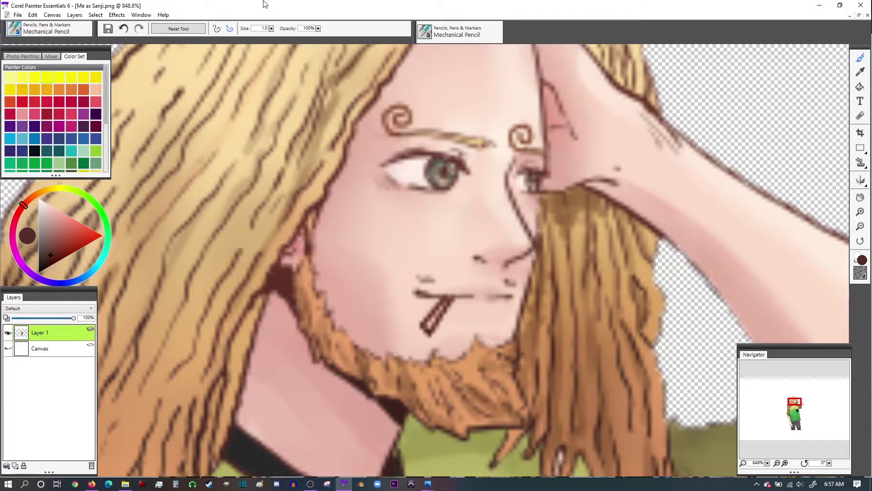
- Undo the compositing method change and the cigarette strokes below the mouth
click(31, 15)
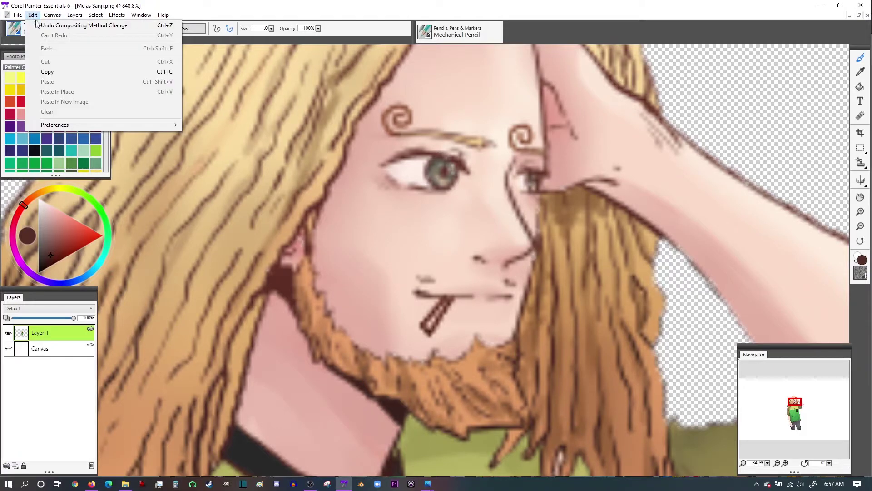
click(38, 25)
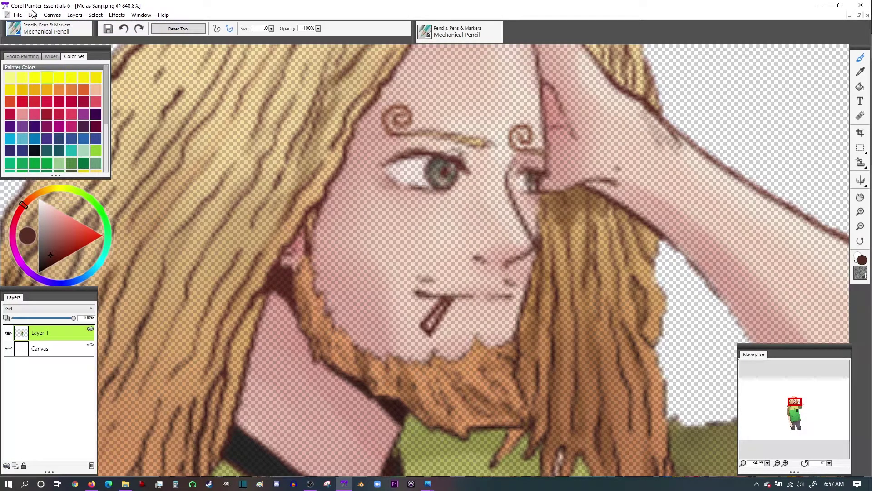
click(32, 15)
click(38, 25)
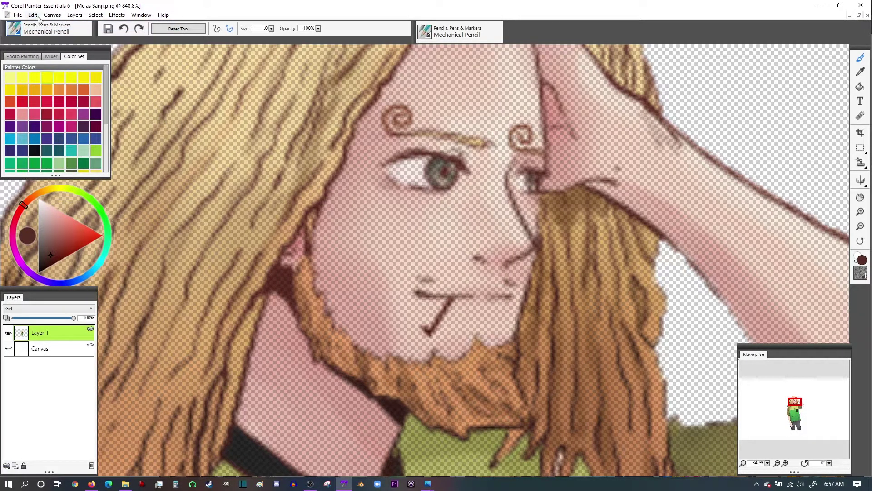
click(32, 15)
click(39, 25)
click(33, 14)
click(38, 25)
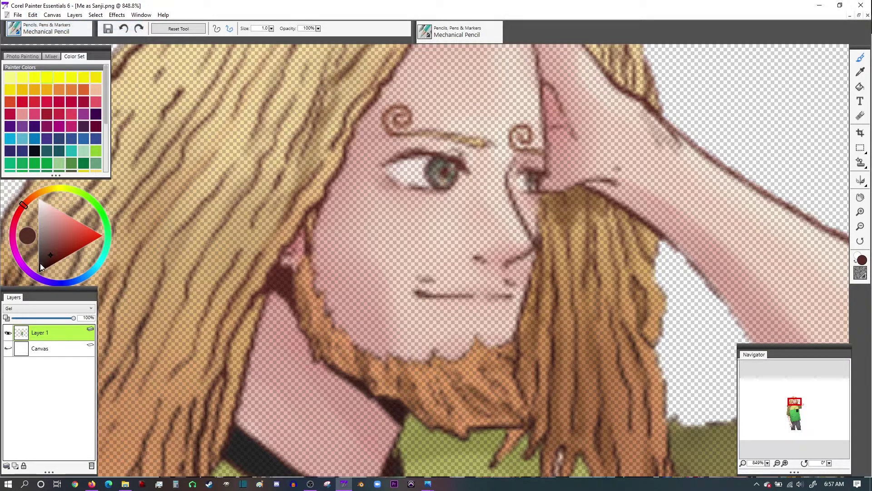
- Set the compositing method of Layer 1 to Default and keep that layer active for drawing
click(45, 308)
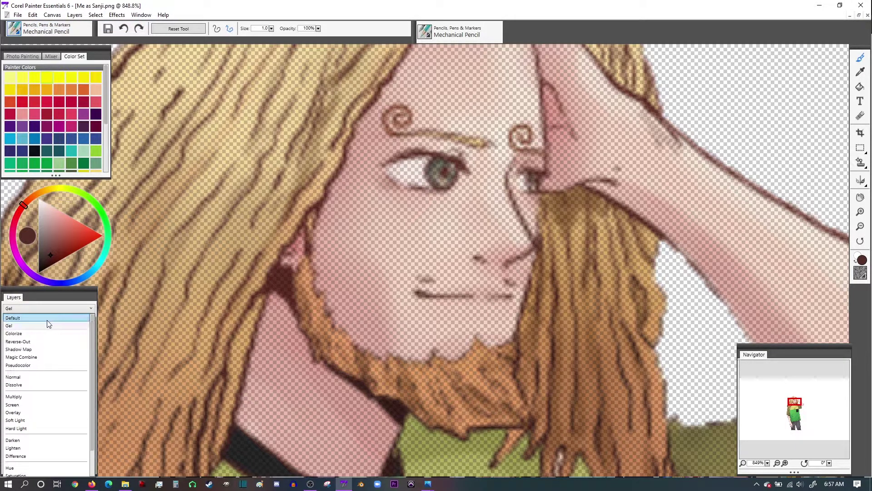
click(42, 317)
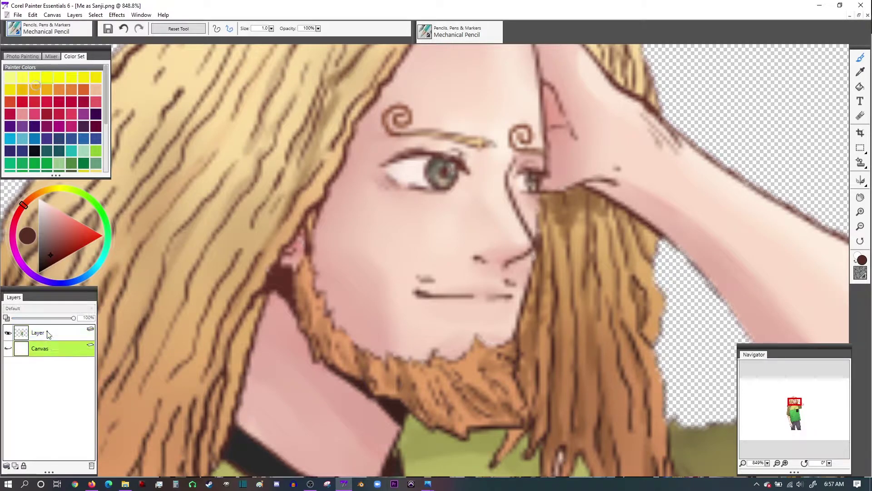
click(45, 308)
click(42, 307)
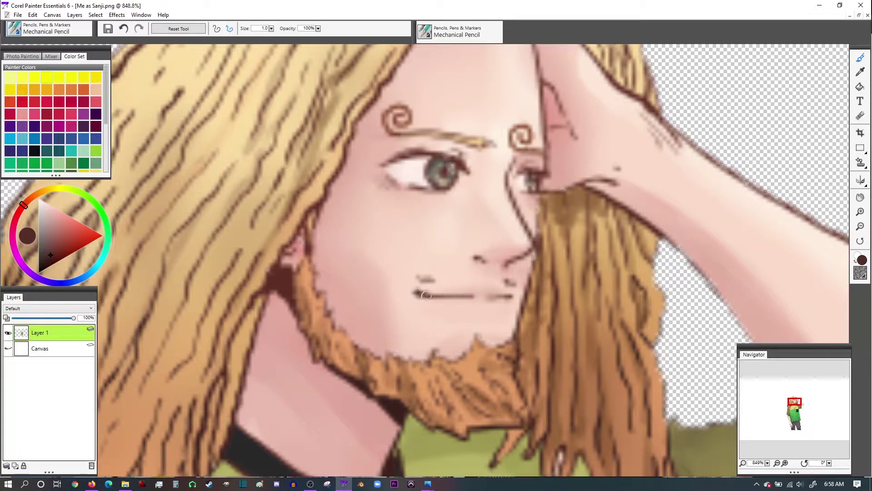
- Draw a narrow cigarette outline slanting up from the mouth corner toward the nose, undoing and redoing its upper edge
drag(422, 306, 426, 296)
drag(417, 296, 488, 285)
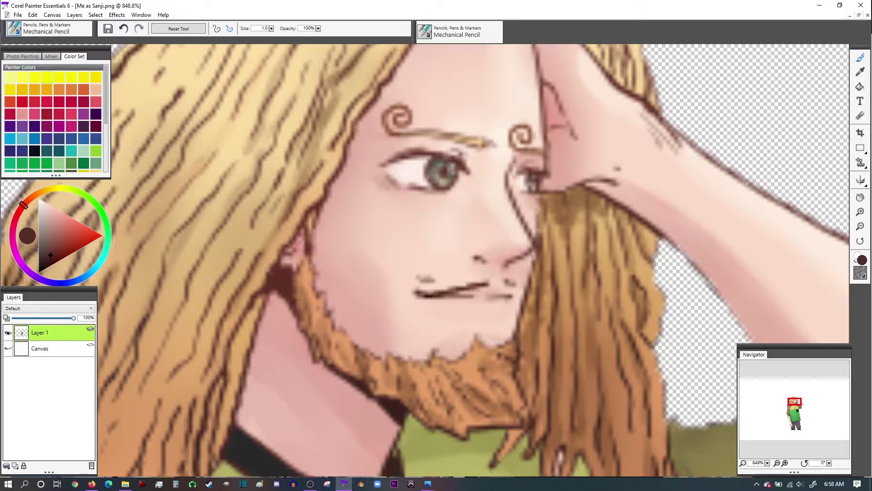
drag(486, 276, 487, 283)
drag(423, 288, 488, 276)
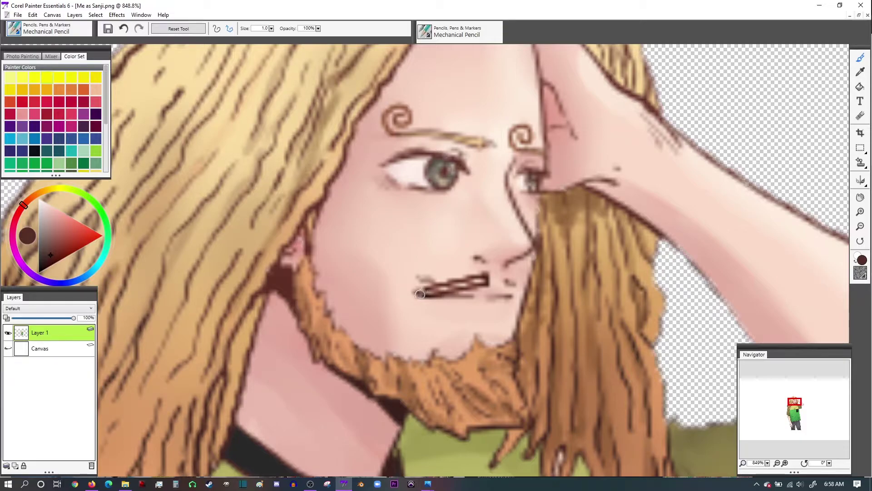
click(33, 15)
click(45, 21)
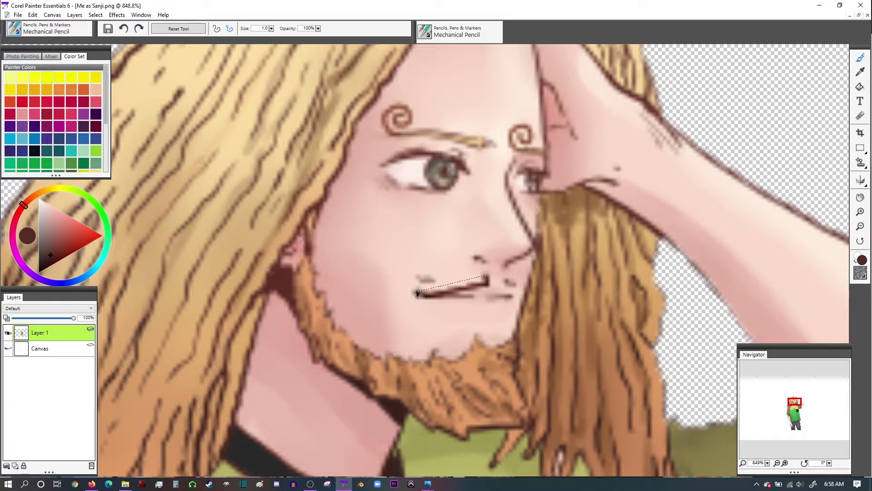
key(ctrl+y)
scroll(506, 296, down, 5)
scroll(502, 285, down, 2)
scroll(498, 276, down, 1)
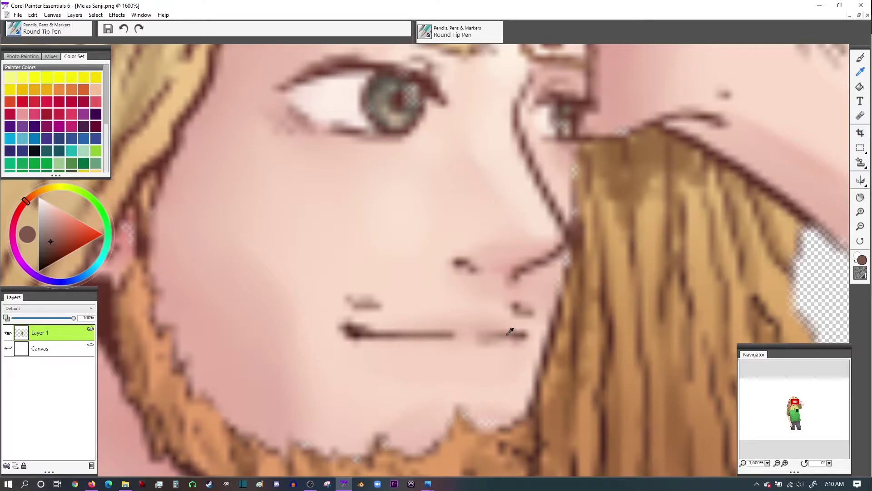
scroll(510, 330, down, 10)
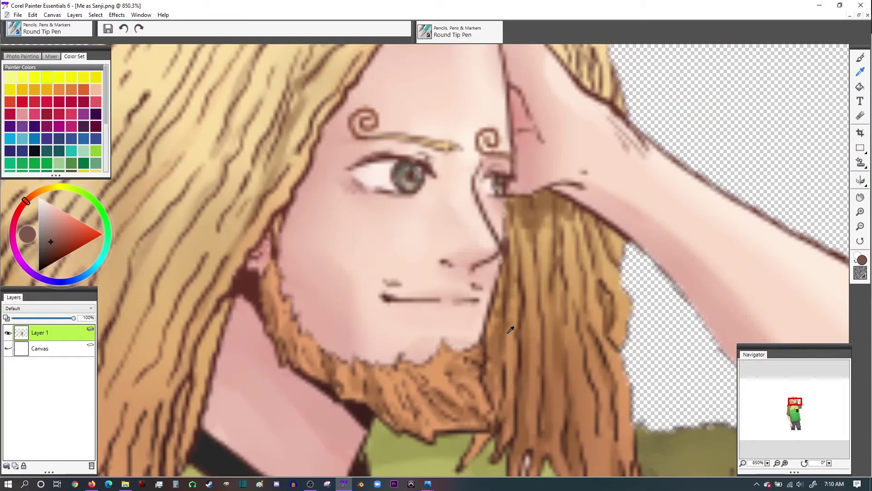
scroll(510, 329, up, 7)
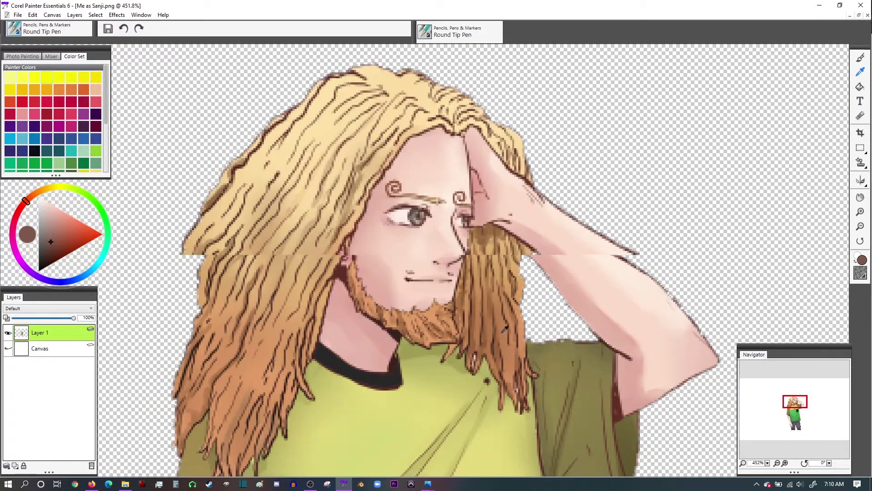
scroll(498, 331, down, 15)
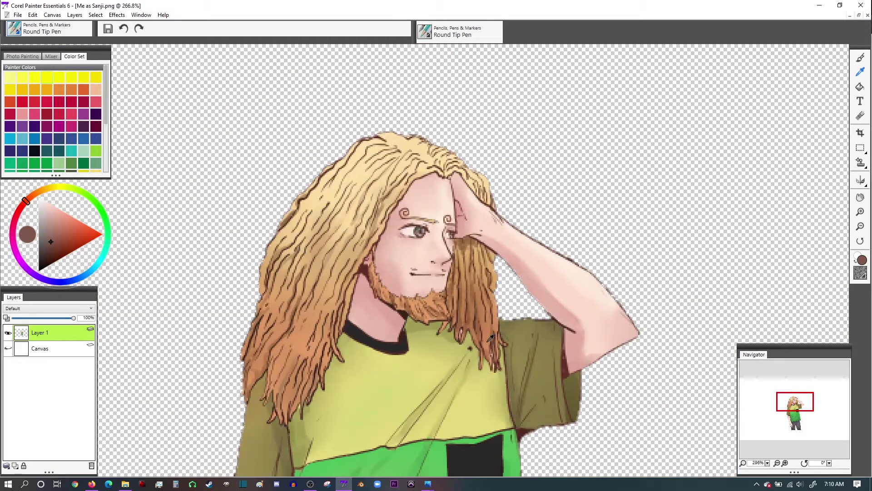
- Draw a dark brown cigarette outline slanting down from the mouth corner across the hair with the Round Tip Pen
scroll(419, 313, up, 2)
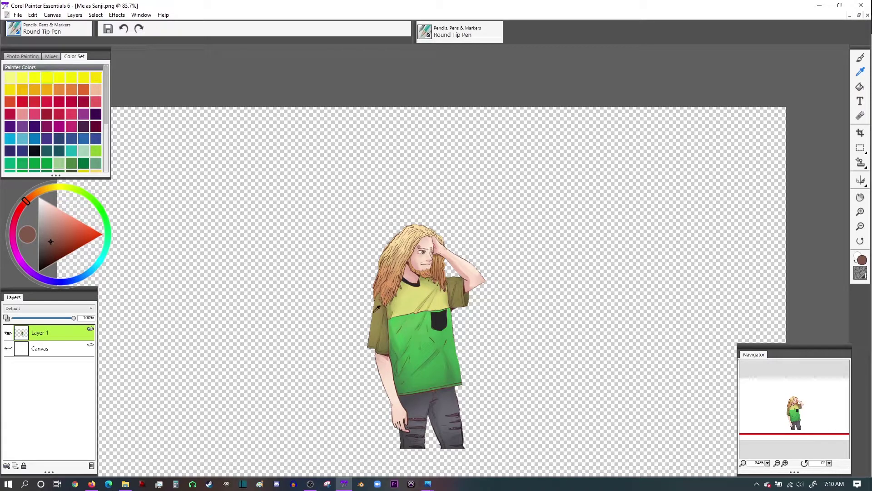
scroll(457, 333, up, 10)
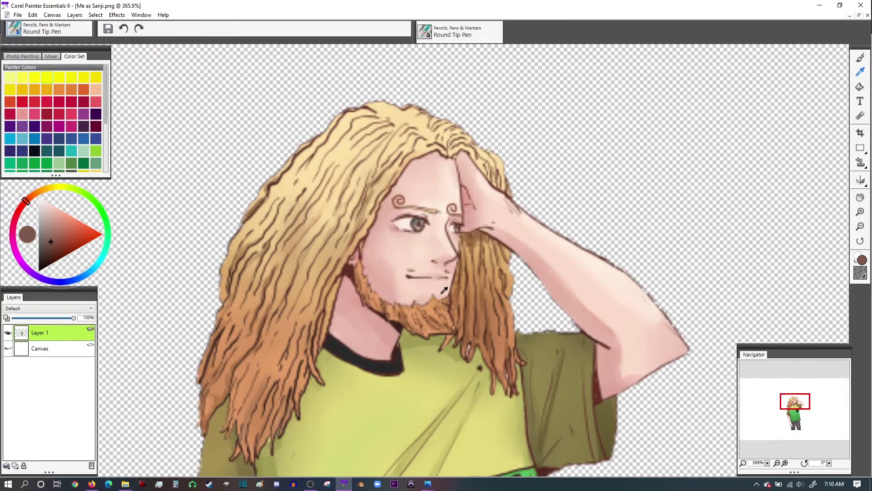
scroll(447, 298, up, 1)
scroll(449, 297, up, 1)
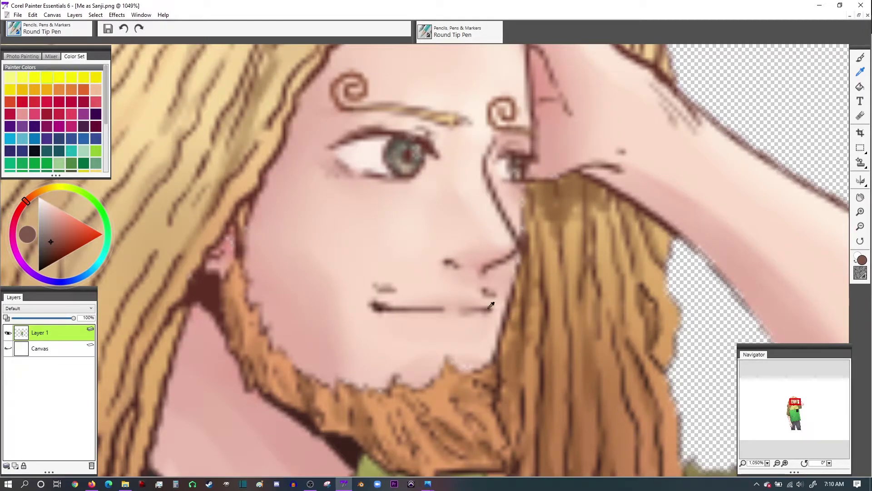
click(861, 58)
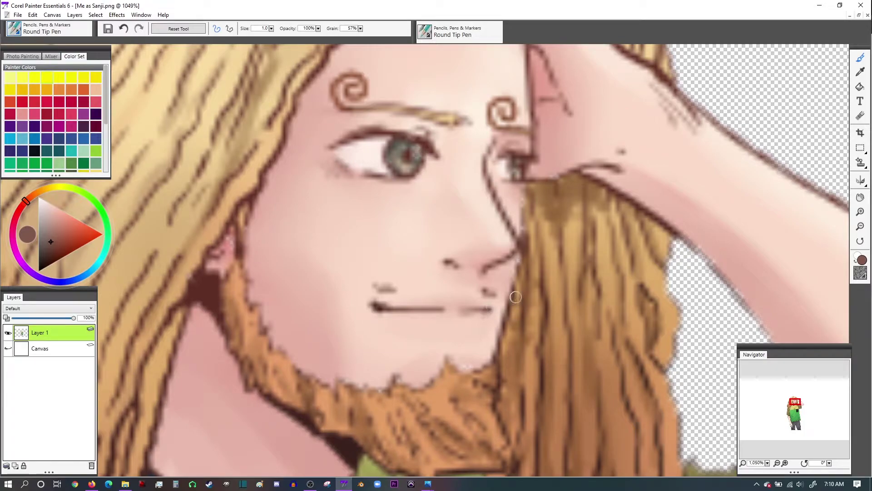
scroll(455, 261, up, 3)
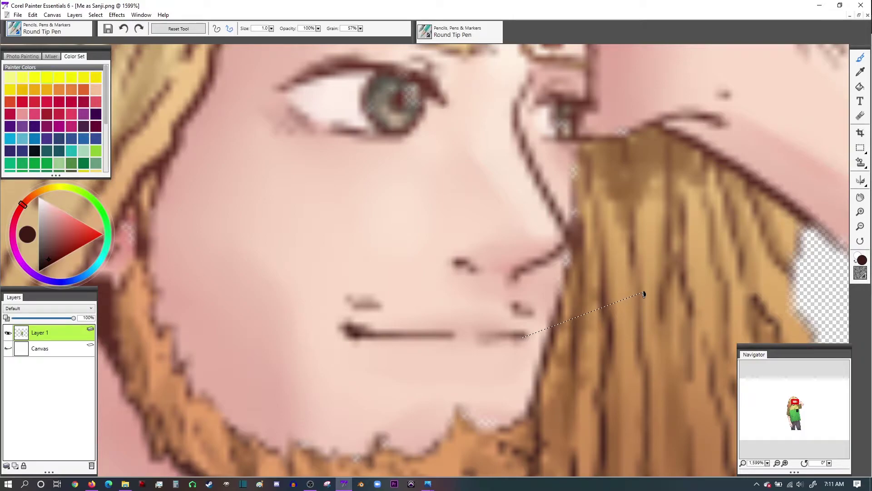
click(654, 389)
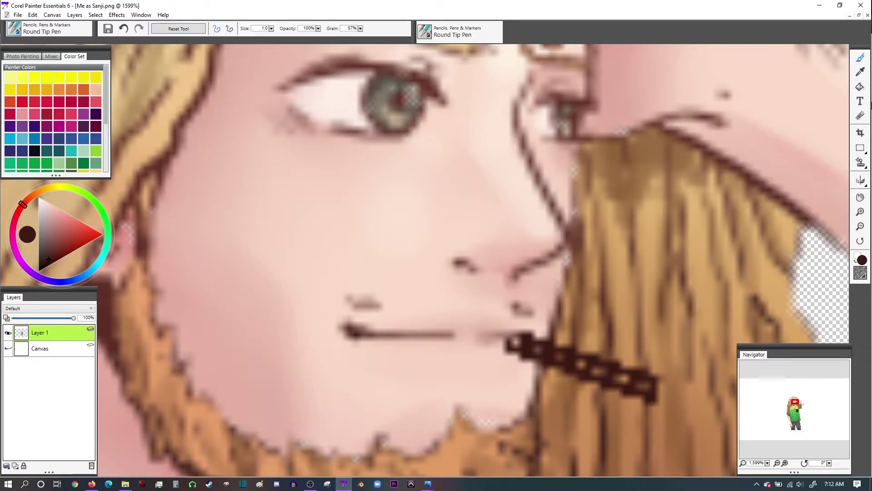
- Fill the inside of the cigarette outline with white using the Round Tip Pen, and shade its tip dark grey
drag(58, 231, 39, 197)
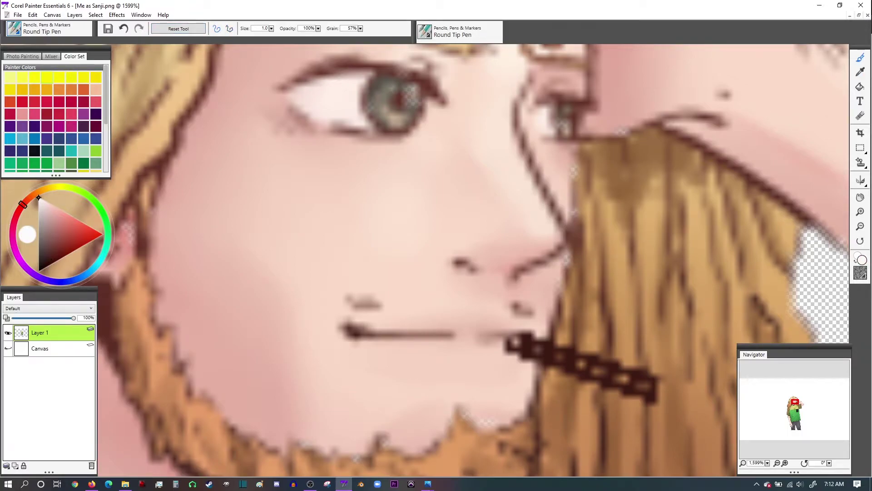
click(20, 30)
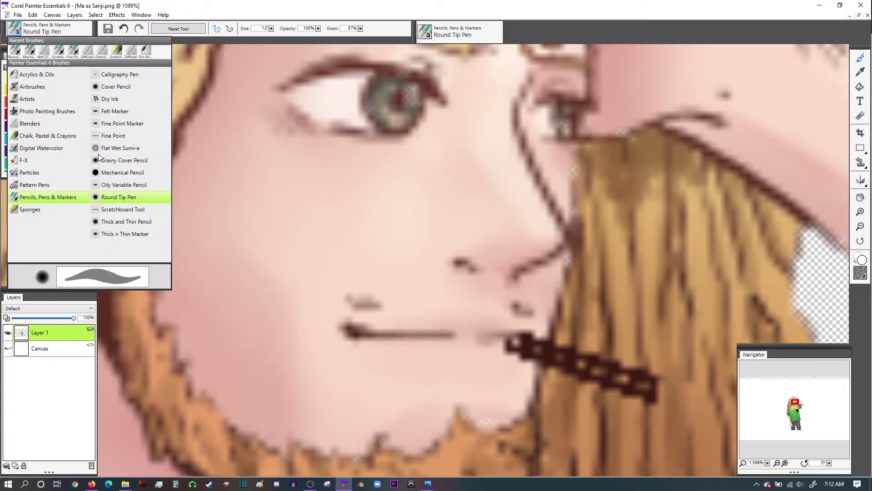
click(115, 199)
drag(526, 347, 634, 384)
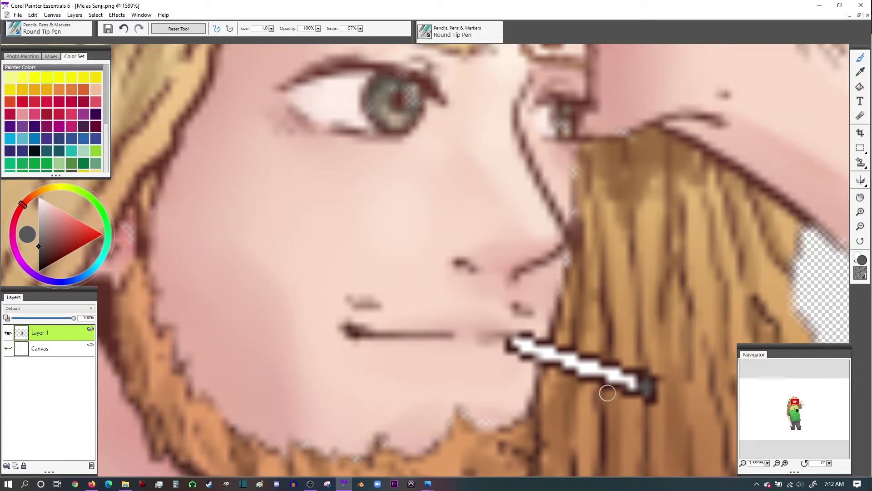
- Examine how the finished cigarette looks on the whole figure
key(ctrl+minus)
key(ctrl+minus)
key(ctrl+minus)
key(ctrl+minus)
key(ctrl+minus)
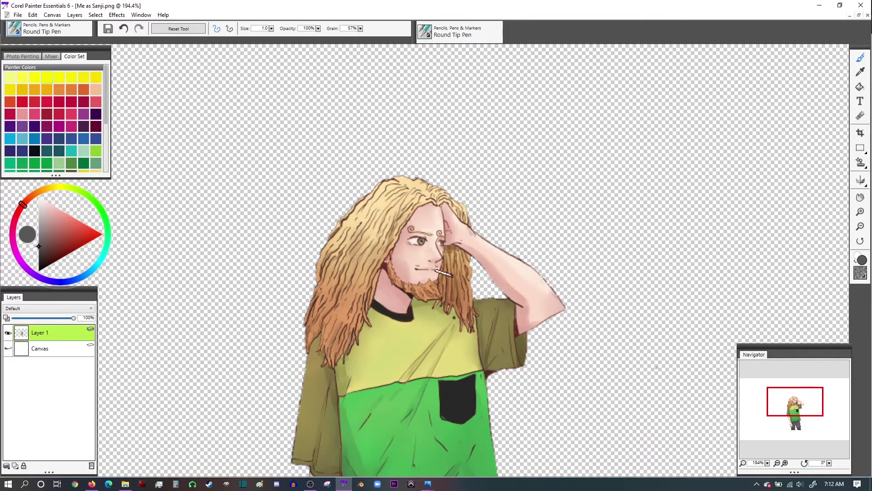
key(ctrl+minus)
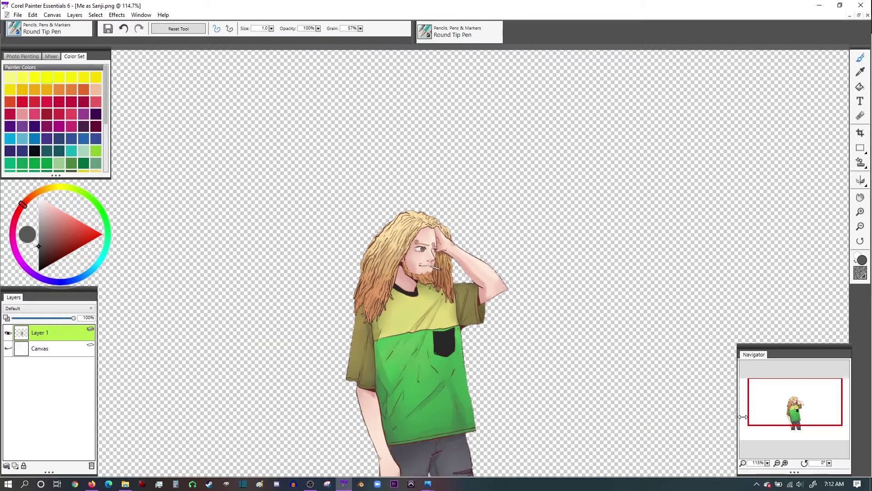
drag(781, 412, 778, 418)
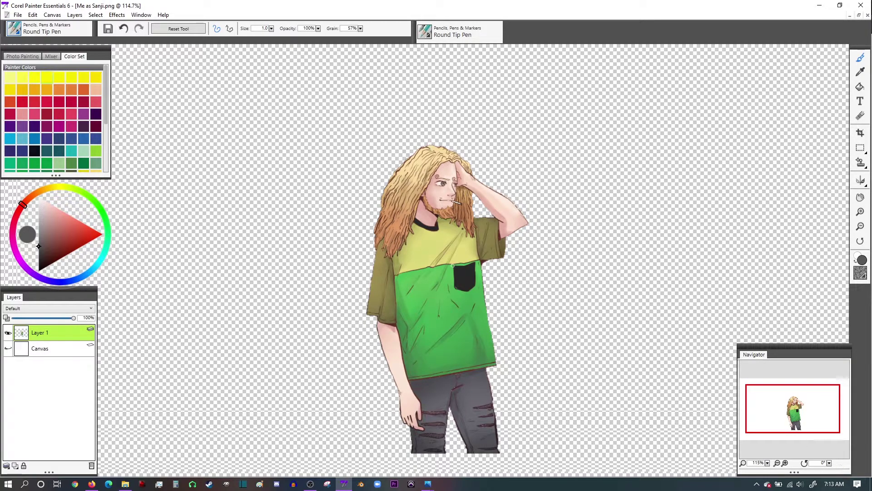
- Paint a small bright red ember on the grey tip of the cigarette
scroll(427, 259, up, 5)
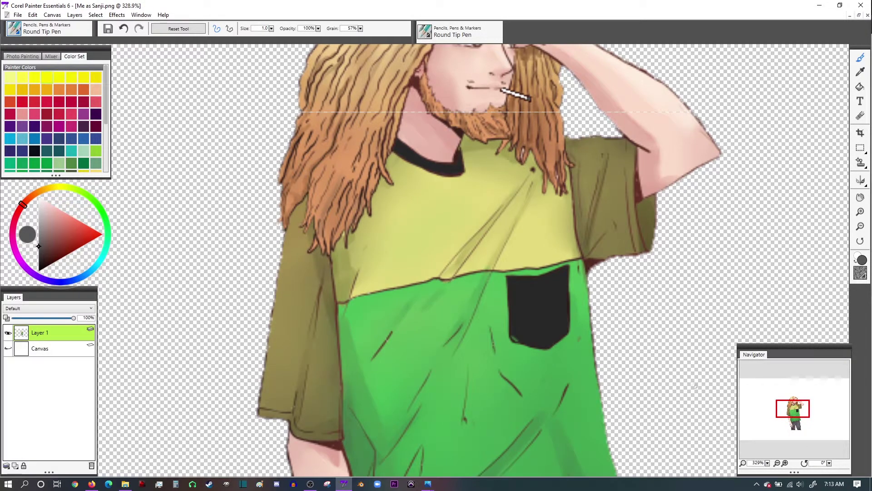
drag(813, 410, 788, 401)
scroll(788, 403, up, 3)
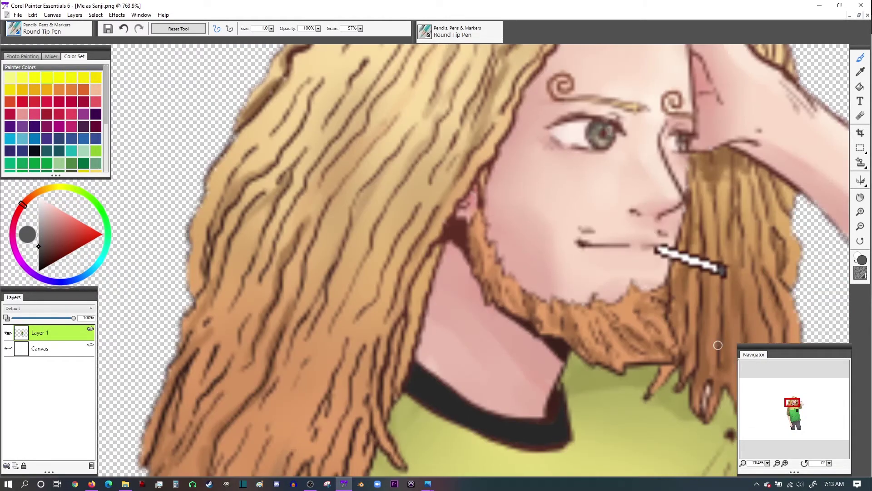
drag(792, 404, 796, 401)
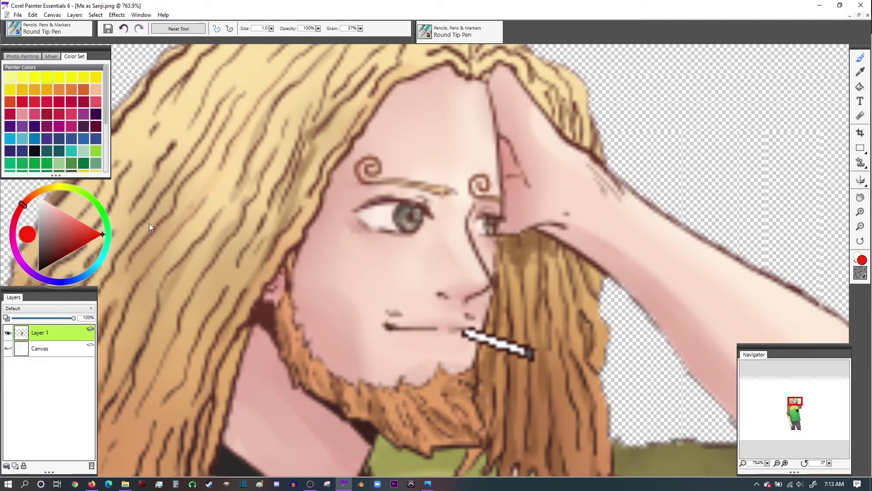
scroll(96, 138, down, 3)
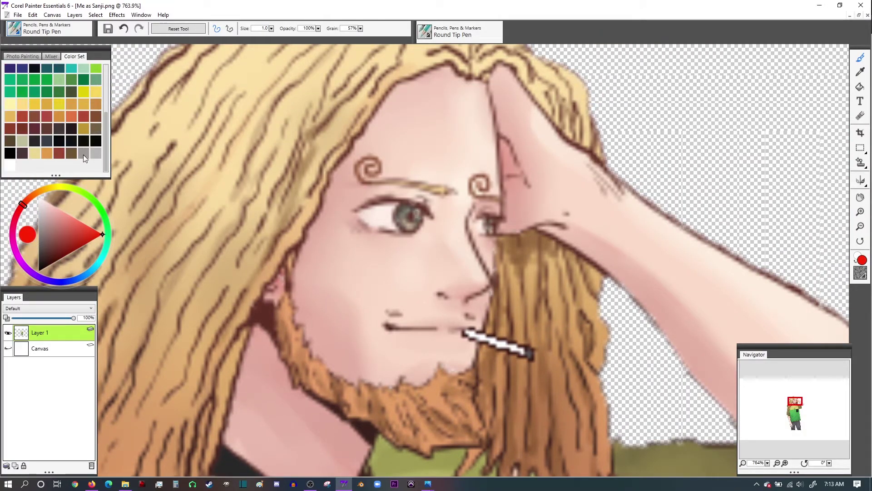
ctrl+click(531, 343)
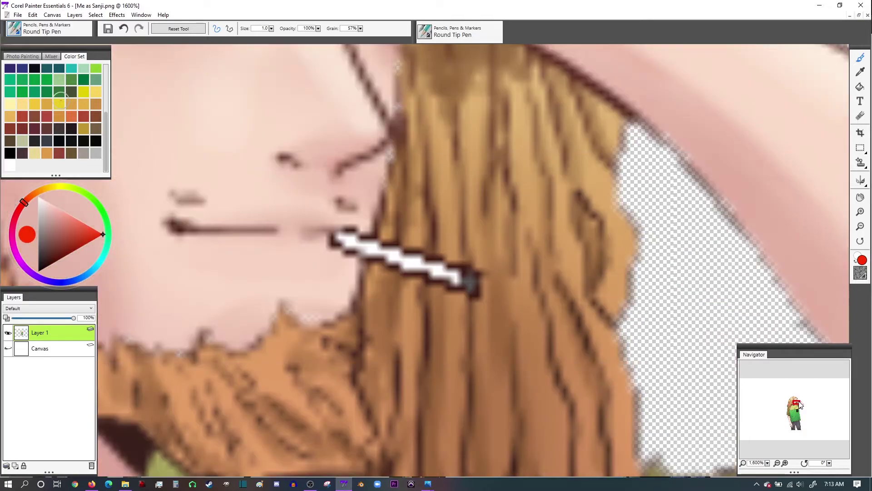
click(473, 281)
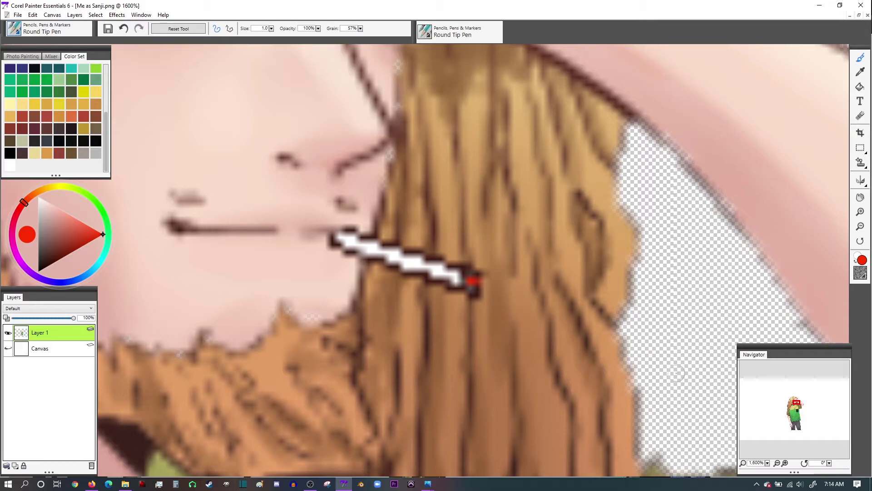
- Enlarge the red ember so it covers more of the cigarette tip
key(ctrl+0)
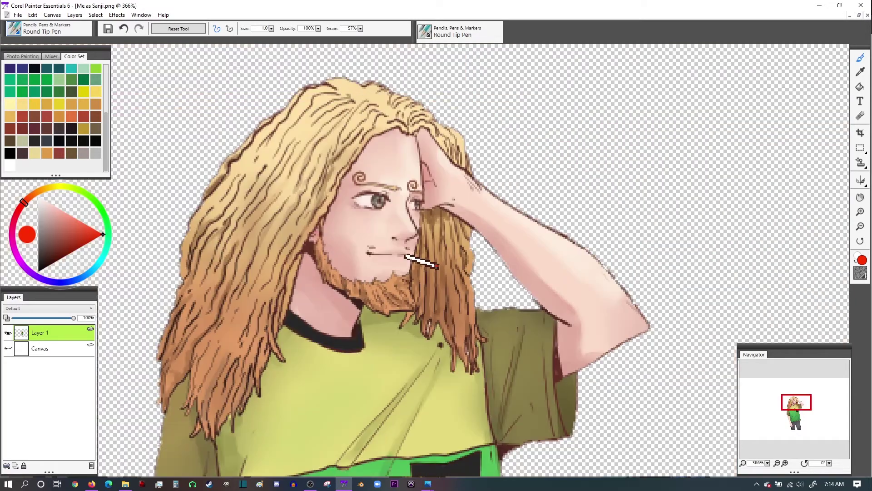
scroll(423, 260, up, 4)
scroll(464, 346, up, 3)
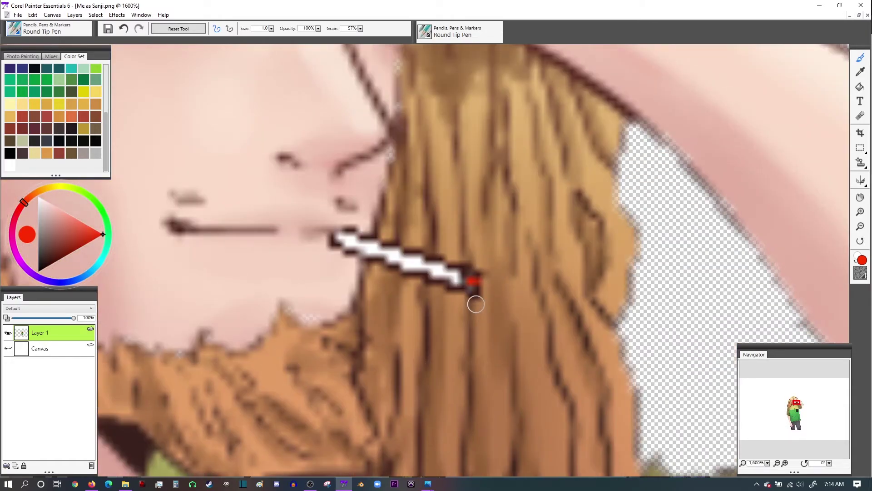
click(474, 288)
click(471, 276)
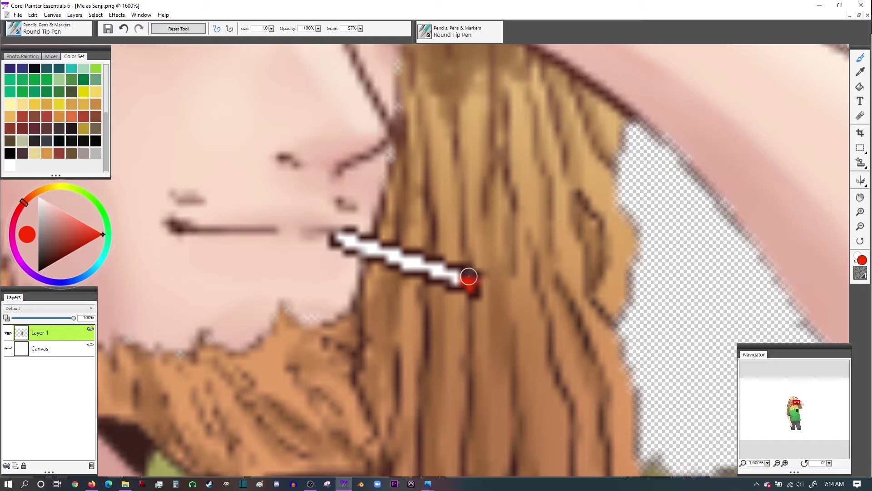
- Try dark grey shading over part of the cigarette's red ember, and undo it
scroll(475, 317, down, 10)
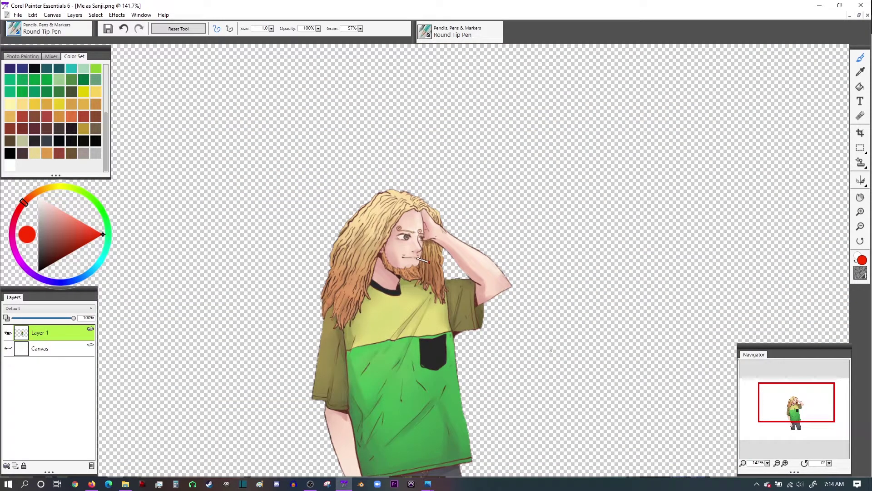
scroll(423, 260, up, 8)
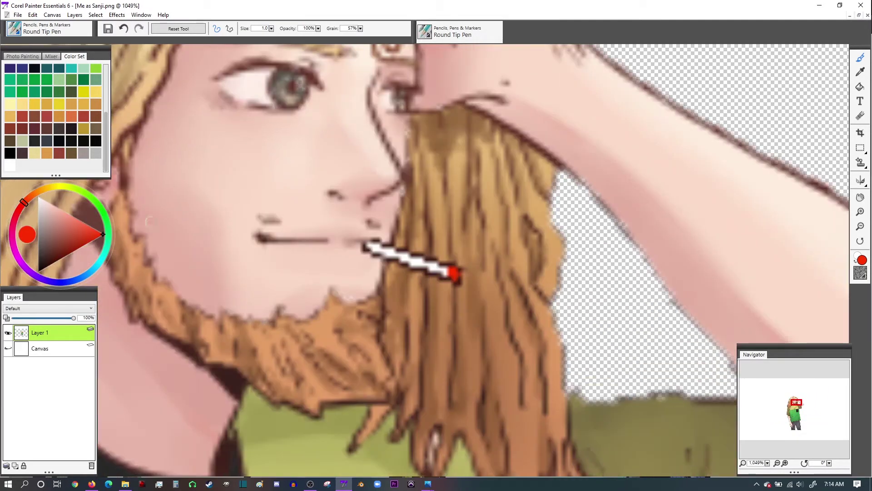
click(40, 242)
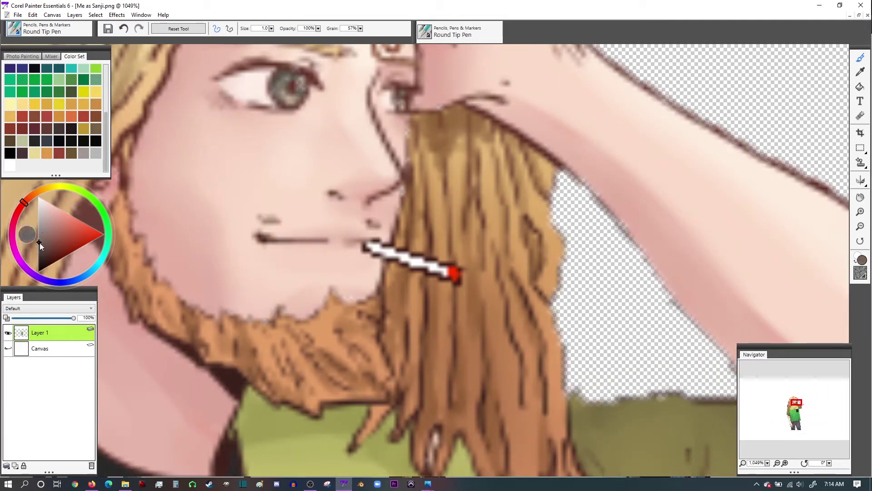
click(37, 253)
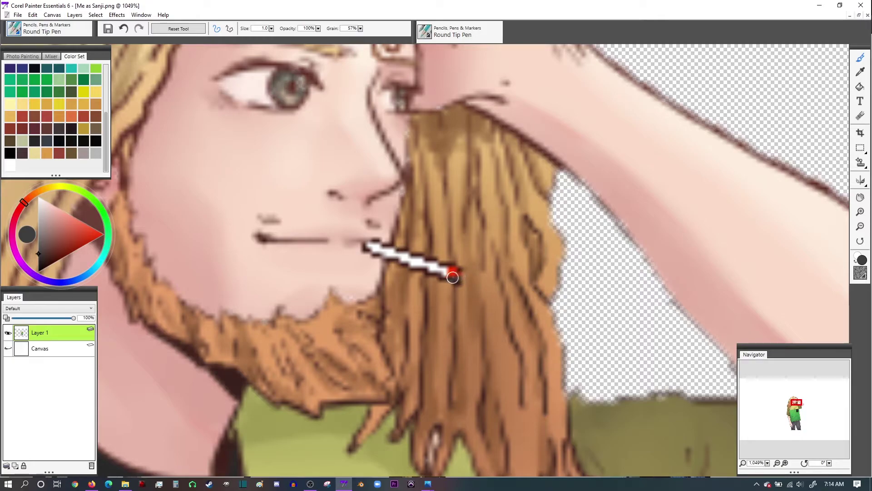
mouse_move(449, 275)
mouse_down()
mouse_move(467, 276)
mouse_move(450, 270)
mouse_up()
scroll(450, 271, down, 5)
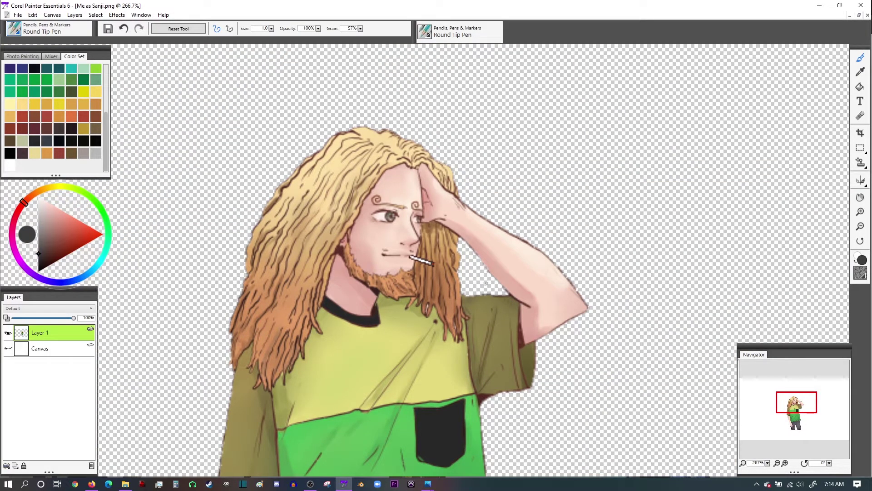
scroll(484, 282, up, 5)
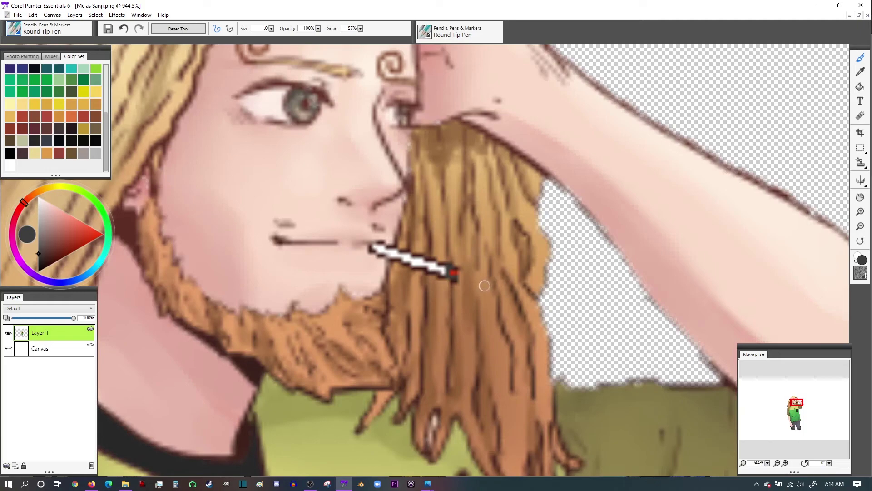
click(33, 14)
click(40, 25)
- Set the color to medium grey and choose the Loaded Palette Knife from the Blenders brushes
scroll(452, 276, down, 5)
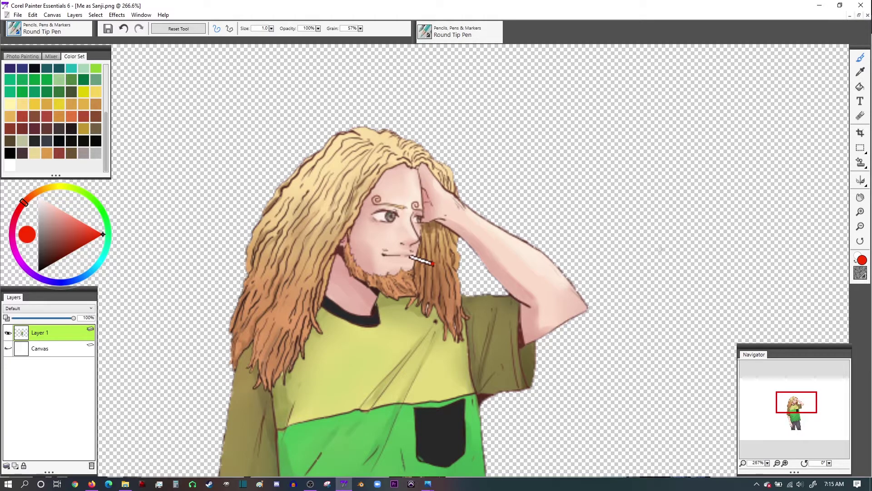
scroll(499, 299, down, 3)
click(785, 400)
drag(785, 397, 765, 410)
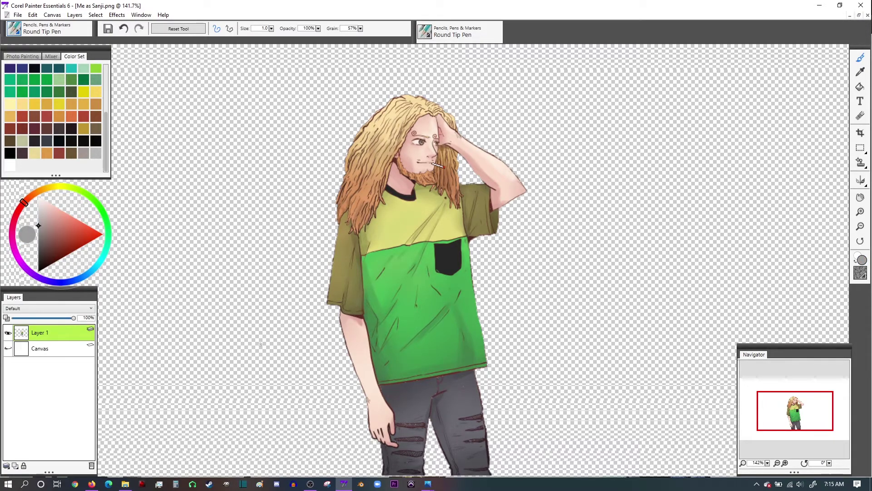
click(14, 30)
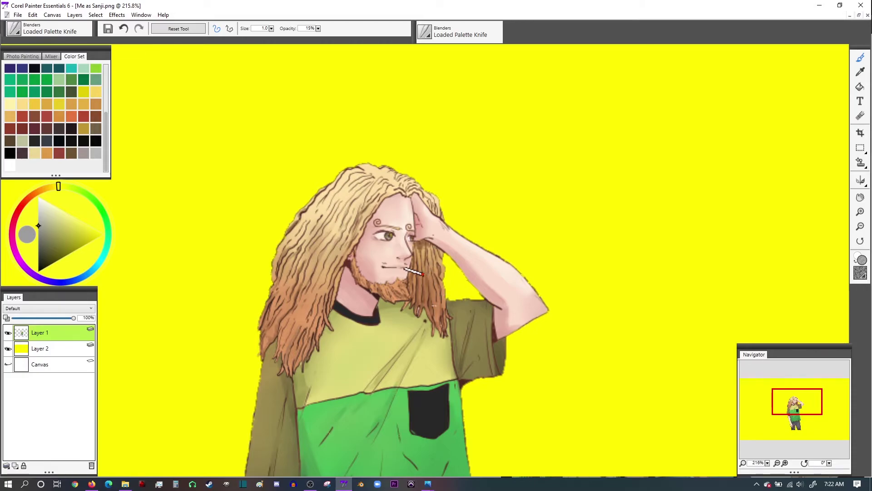
- Undo the last brush stroke while checking the cigarette up close
scroll(424, 259, up, 5)
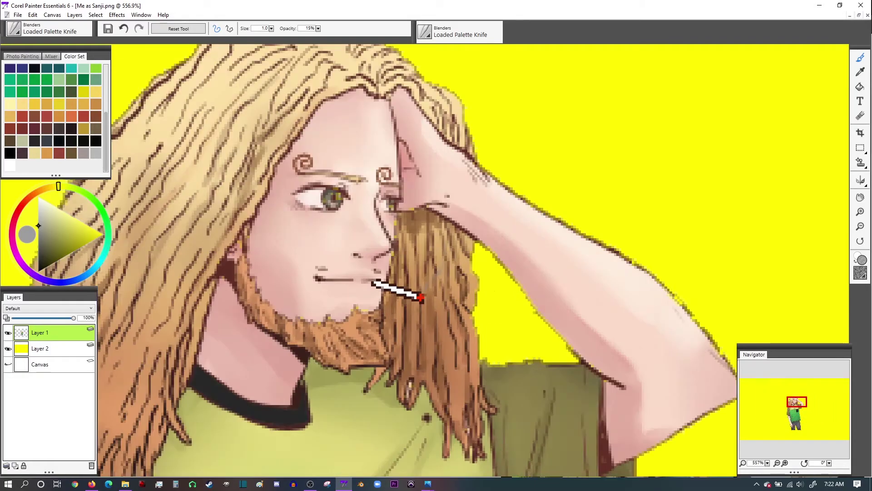
scroll(435, 302, up, 3)
click(32, 15)
click(42, 28)
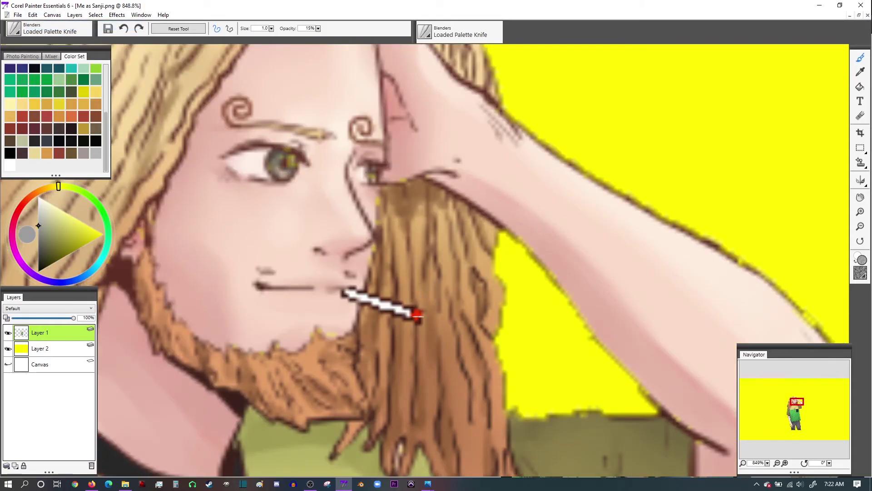
- Try a Loaded Palette Knife stroke from the hair across the area above the raised forearm, and undo it
drag(482, 204, 661, 48)
scroll(660, 161, down, 6)
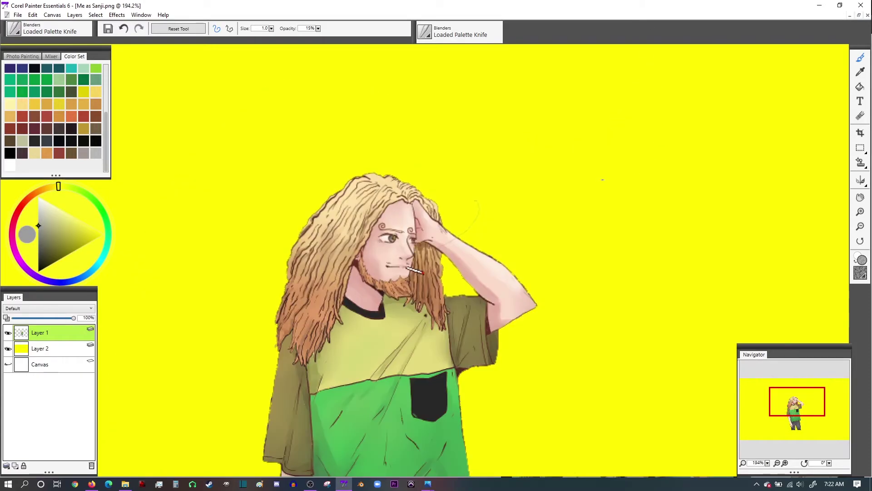
click(49, 29)
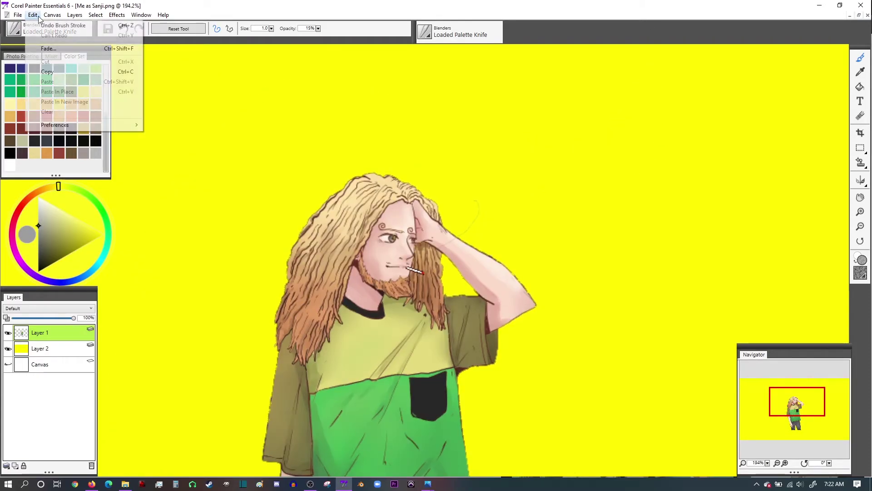
key(Escape)
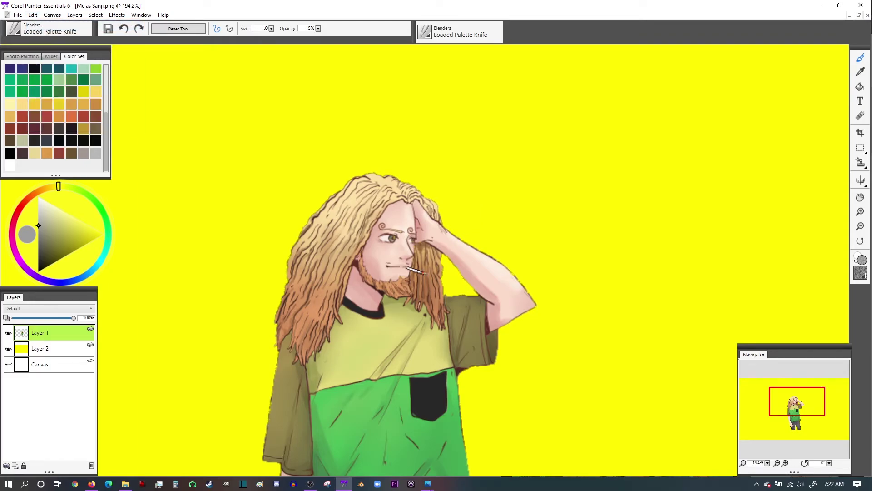
- Try Loaded Palette Knife strokes on the yellow background around the raised arm, and undo them
drag(521, 223, 575, 211)
drag(617, 179, 654, 151)
drag(747, 109, 789, 119)
mouse_move(825, 216)
mouse_down()
mouse_move(715, 249)
mouse_move(669, 213)
mouse_up()
drag(577, 275, 527, 248)
key(ctrl+z)
key(ctrl+z)
key(ctrl+z)
click(425, 272)
- Hide the yellow background on Layer 2, leaving only the figure's layer visible
scroll(741, 430, down, 2)
drag(791, 400, 790, 411)
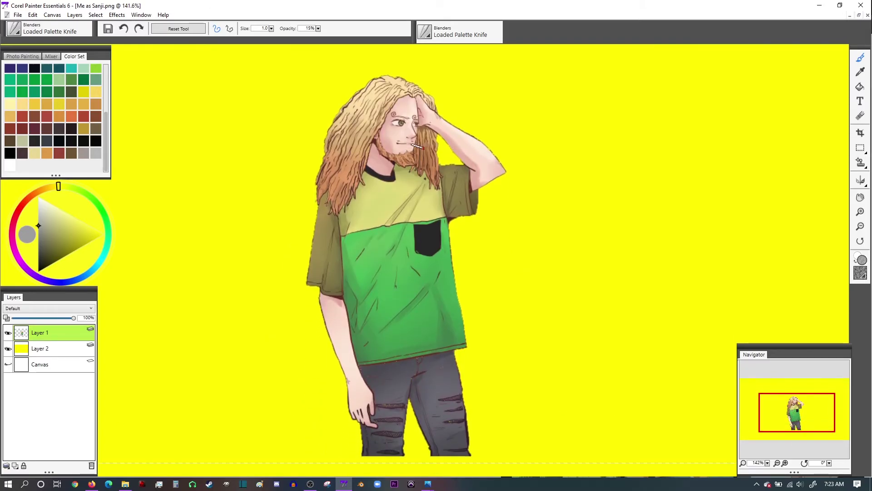
click(8, 349)
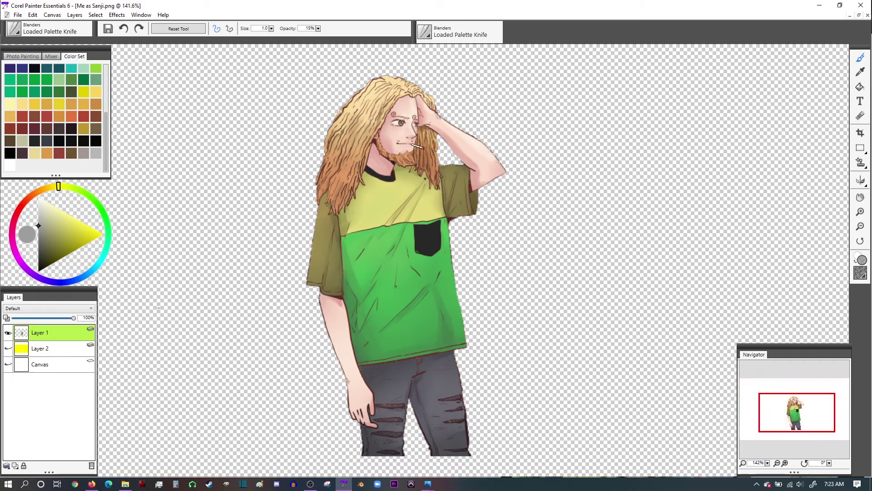
key(ctrl+0)
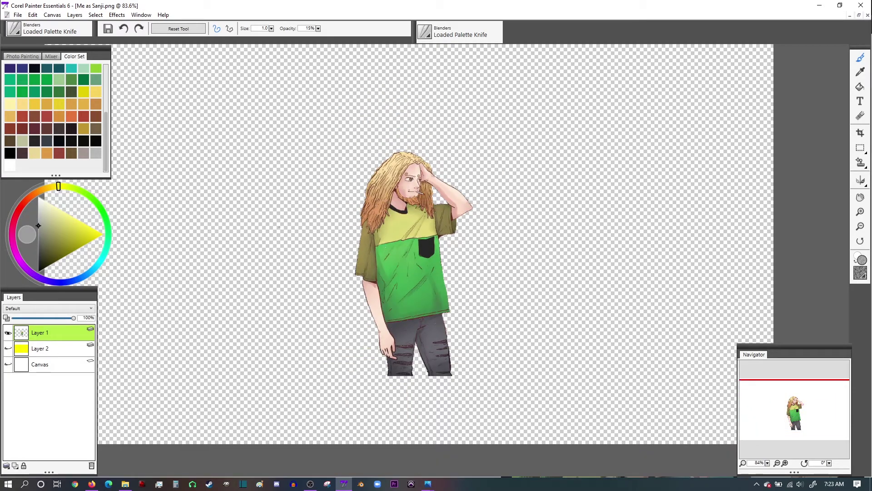
- Save the image as a new PNG named "Me as Sanji with cig" in the Me Pics folder
click(17, 16)
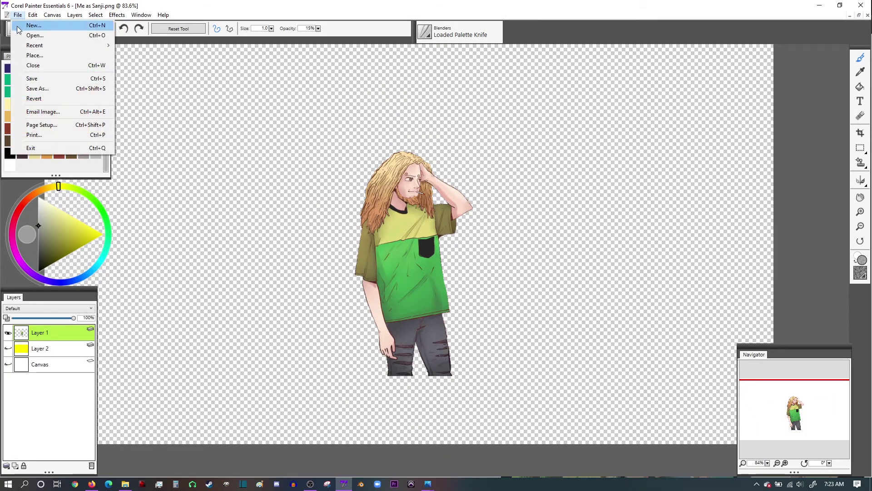
click(59, 89)
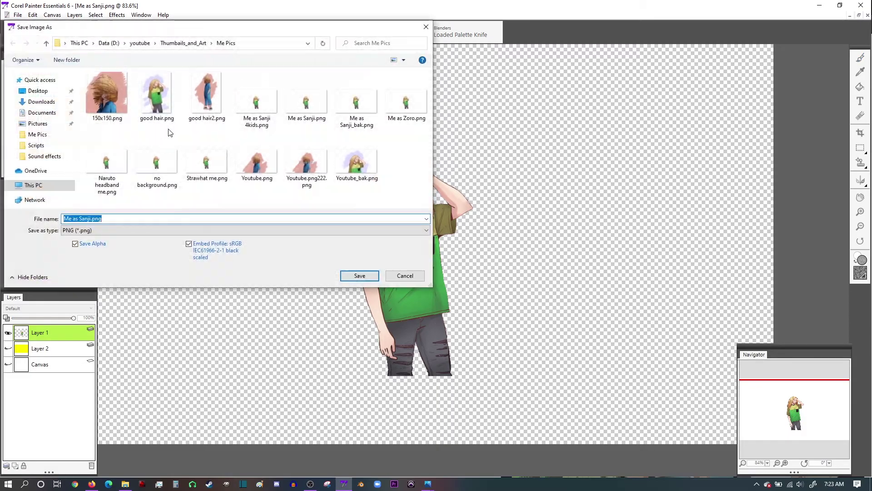
key(BackSpace)
key(BackSpace)
key(BackSpace)
key(BackSpace)
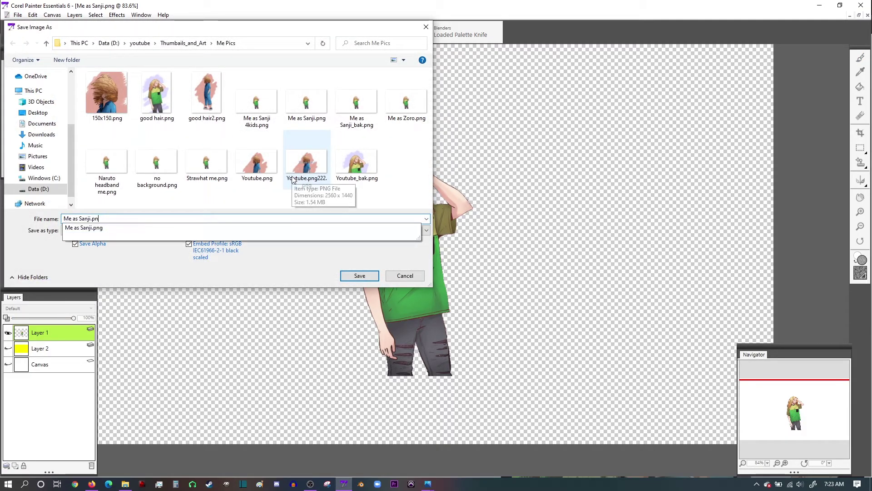
text(wi)
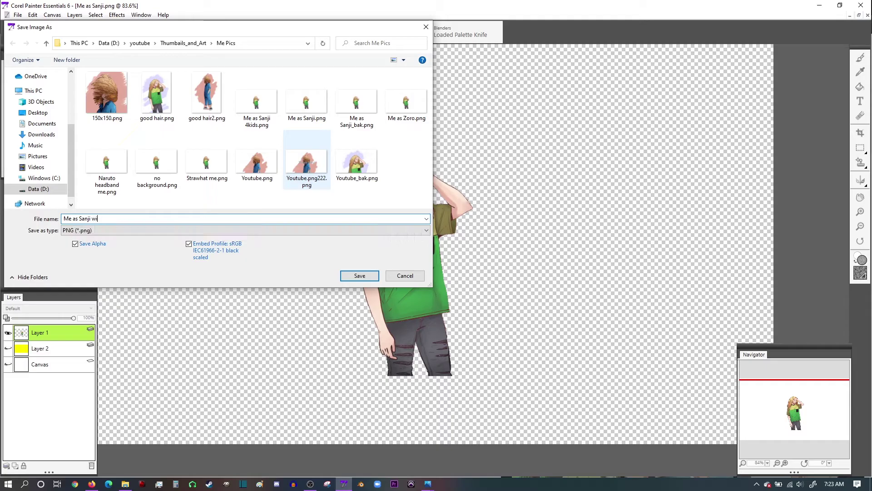
text(th cig)
click(363, 276)
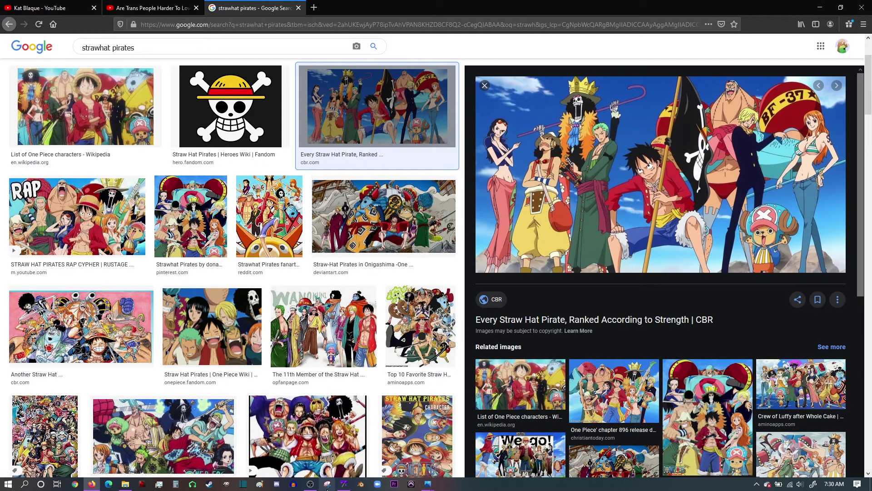
- Switch back to Corel Painter Essentials and examine the finished figure with the cigarette
click(344, 483)
scroll(430, 295, down, 2)
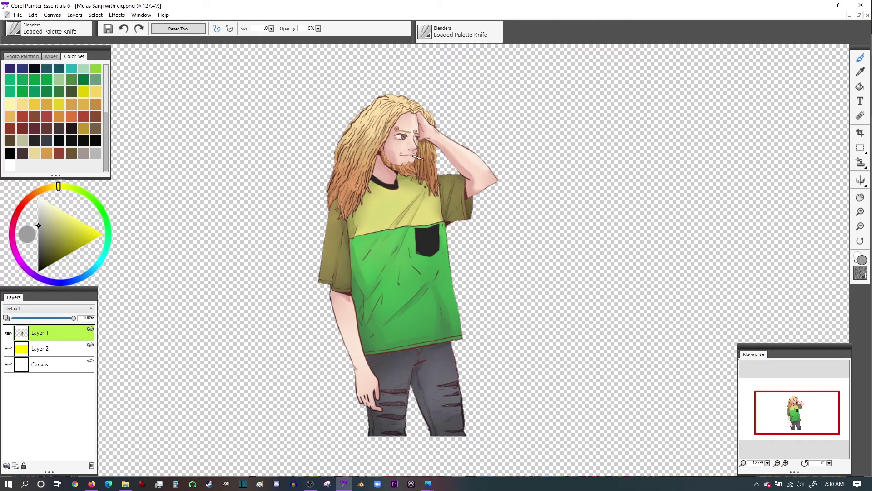
scroll(774, 429, up, 2)
scroll(774, 430, down, 3)
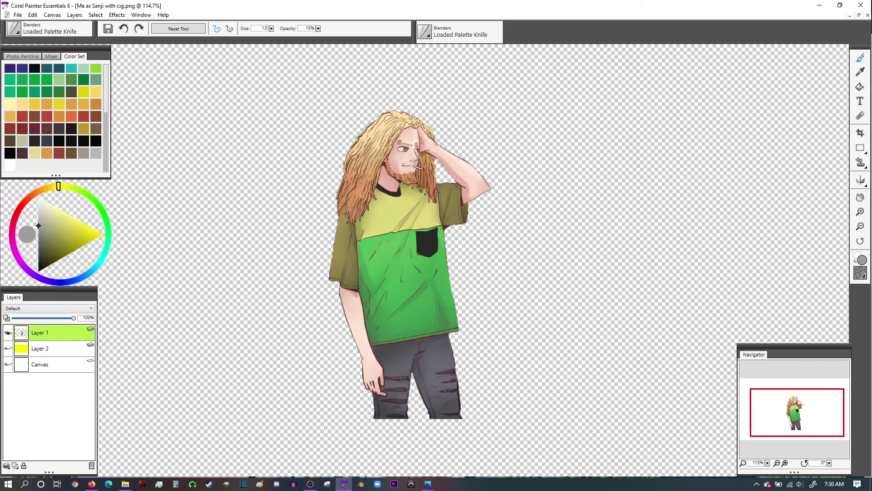
drag(775, 429, 771, 424)
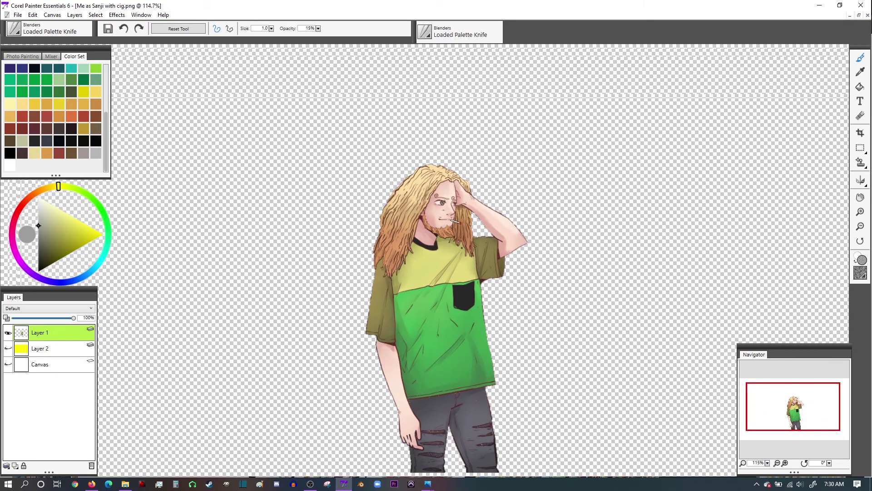